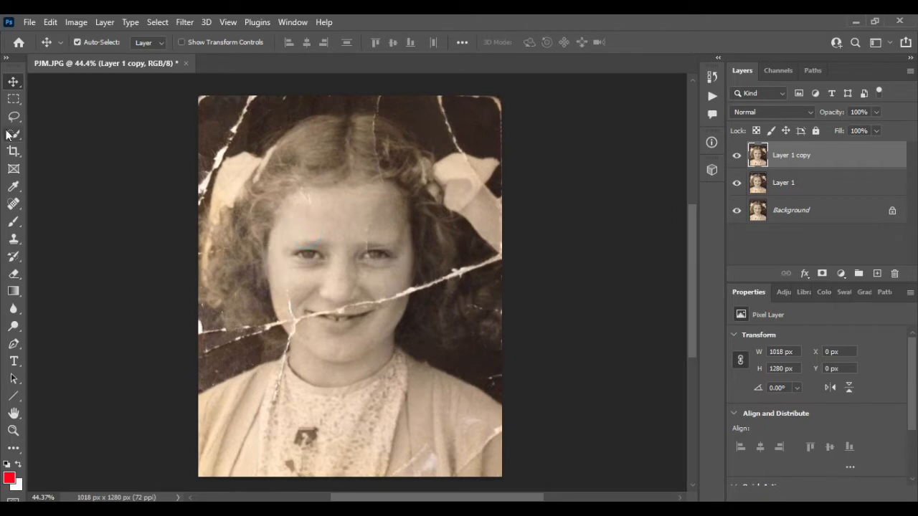
pyautogui.click(14, 100)
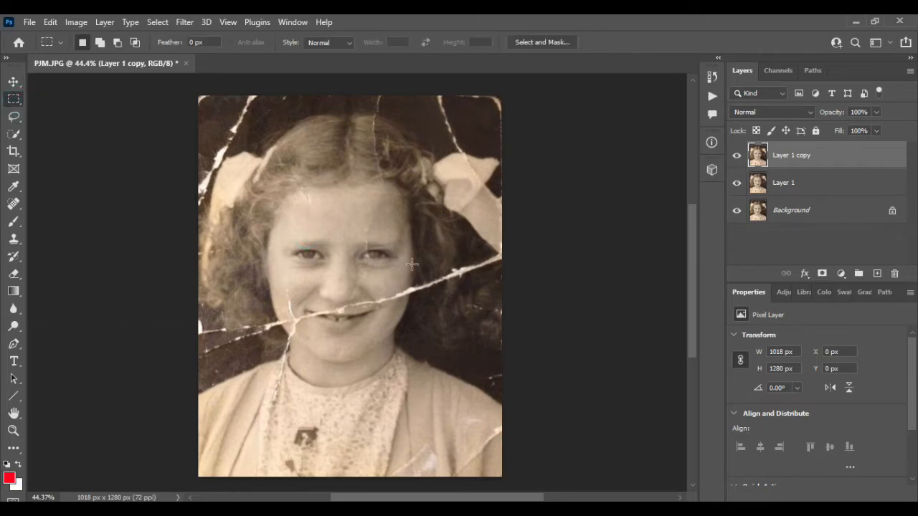
pyautogui.scroll(2, 387, 287)
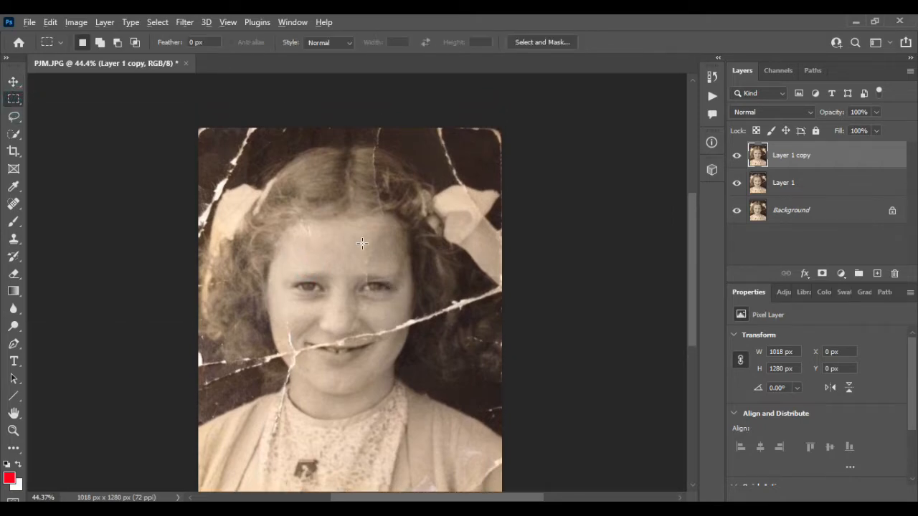
pyautogui.scroll(3, 362, 243)
pyautogui.scroll(3, 363, 242)
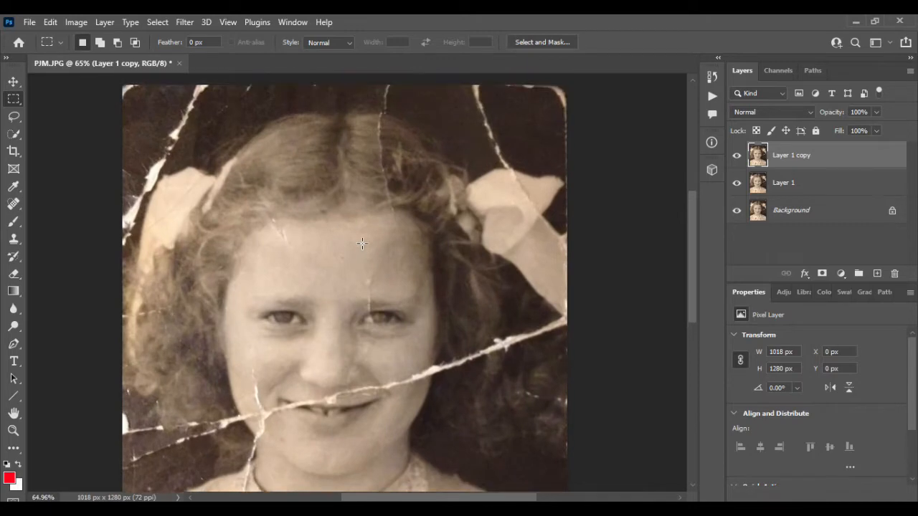
pyautogui.click(14, 117)
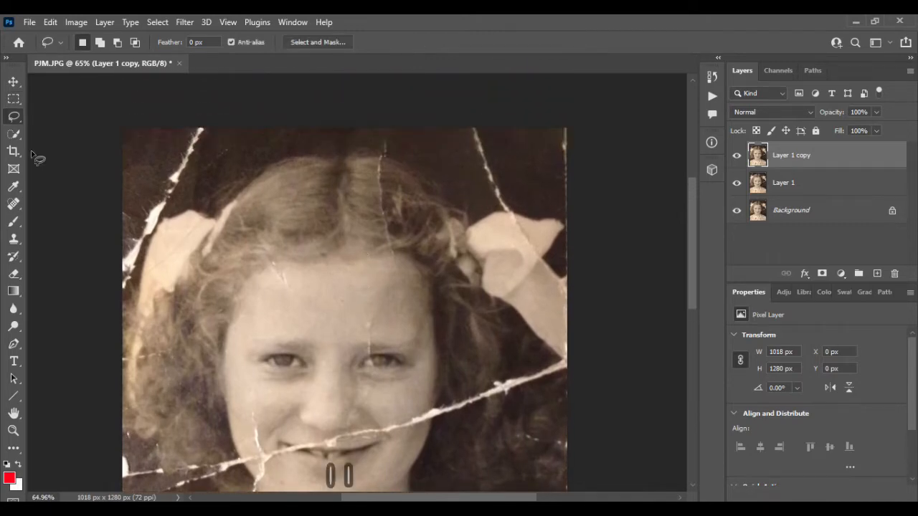
# - Use the Clone Stamp to cover the white diagonal tear in the photo's upper-left dark background with nearby background texture
pyautogui.click(13, 239)
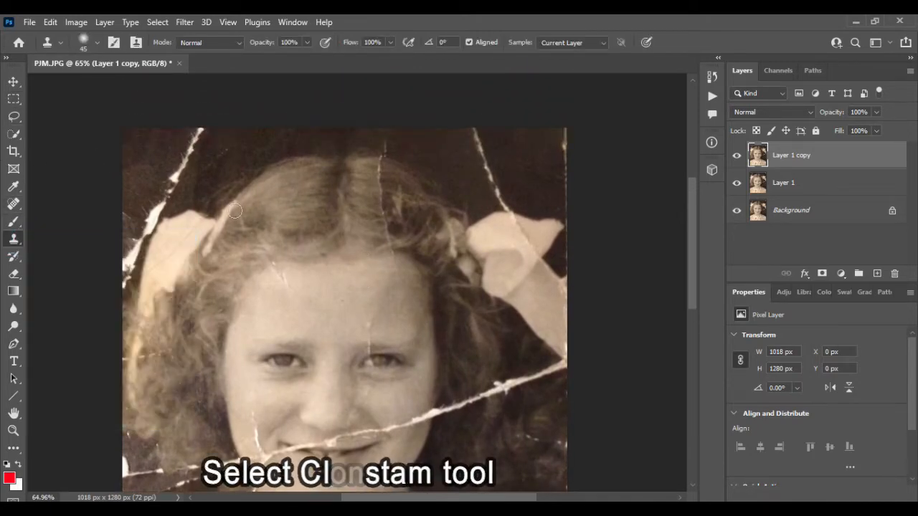
pyautogui.scroll(4, 150, 172)
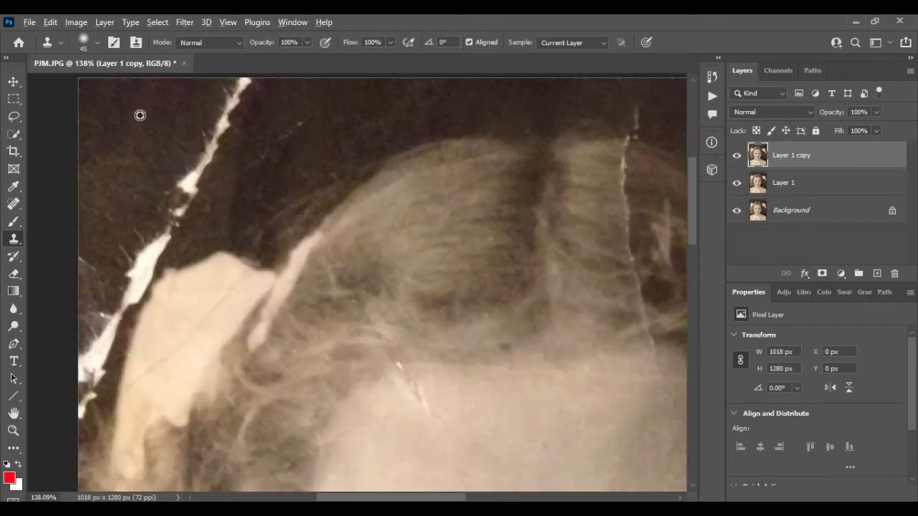
pyautogui.keyDown('alt'); pyautogui.click(140, 115); pyautogui.keyUp('alt')
pyautogui.moveTo(241, 81)
pyautogui.mouseDown()
pyautogui.moveTo(227, 107)
pyautogui.moveTo(209, 166)
pyautogui.moveTo(173, 204)
pyautogui.mouseUp()
pyautogui.keyDown('alt'); pyautogui.click(185, 119); pyautogui.keyUp('alt')
pyautogui.moveTo(189, 186)
pyautogui.mouseDown()
pyautogui.moveTo(181, 209)
pyautogui.moveTo(166, 212)
pyautogui.moveTo(134, 282)
pyautogui.mouseUp()
pyautogui.keyDown('alt'); pyautogui.click(157, 135); pyautogui.keyUp('alt')
pyautogui.moveTo(136, 270); pyautogui.dragTo(126, 308)
# - Clone dark background over the small specks between the removed tear and the girl's hair
pyautogui.keyDown('alt'); pyautogui.click(179, 139); pyautogui.keyUp('alt')
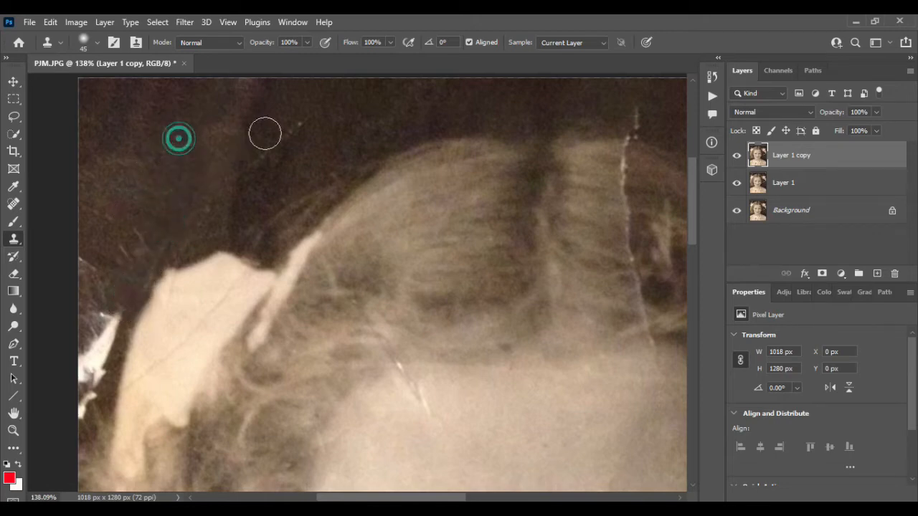
pyautogui.moveTo(297, 125); pyautogui.dragTo(261, 169)
pyautogui.moveTo(233, 199); pyautogui.dragTo(180, 254)
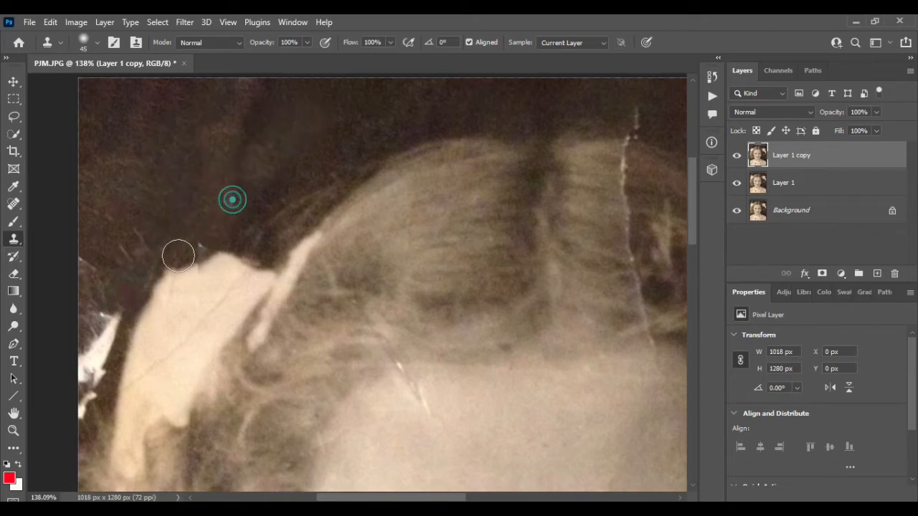
# - Clone dark background over the upper part of the bow on the photo's left side and the tear remnants beside it
pyautogui.keyDown('alt'); pyautogui.click(223, 144); pyautogui.keyUp('alt')
pyautogui.moveTo(216, 221)
pyautogui.mouseDown()
pyautogui.moveTo(191, 272)
pyautogui.moveTo(170, 287)
pyautogui.moveTo(254, 261)
pyautogui.moveTo(185, 297)
pyautogui.mouseUp()
pyautogui.keyDown('alt'); pyautogui.click(146, 106); pyautogui.keyUp('alt')
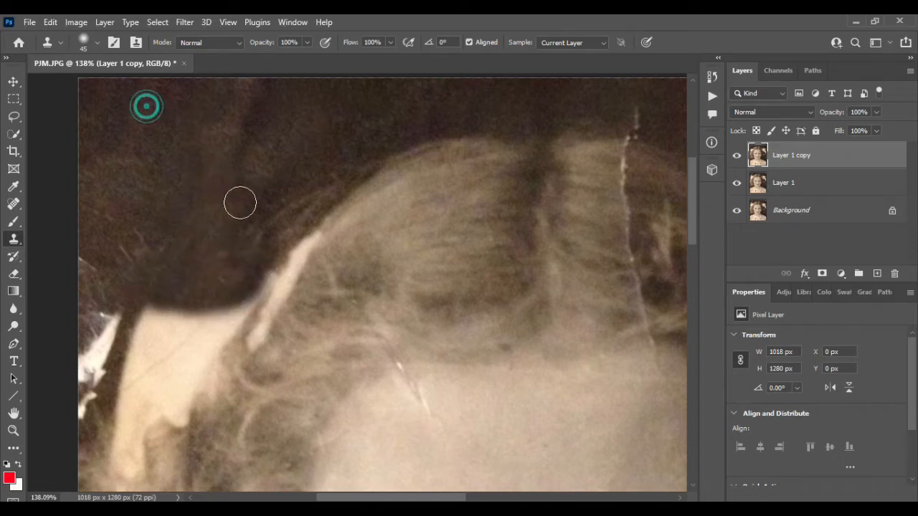
pyautogui.moveTo(269, 239)
pyautogui.mouseDown()
pyautogui.moveTo(256, 273)
pyautogui.moveTo(226, 301)
pyautogui.moveTo(197, 373)
pyautogui.mouseUp()
pyautogui.moveTo(218, 283)
pyautogui.mouseDown()
pyautogui.moveTo(196, 379)
pyautogui.moveTo(182, 317)
pyautogui.moveTo(126, 317)
pyautogui.moveTo(141, 319)
pyautogui.moveTo(141, 339)
pyautogui.moveTo(78, 340)
pyautogui.moveTo(109, 363)
pyautogui.moveTo(160, 342)
pyautogui.moveTo(157, 360)
pyautogui.moveTo(111, 376)
pyautogui.moveTo(94, 362)
pyautogui.moveTo(86, 262)
pyautogui.mouseUp()
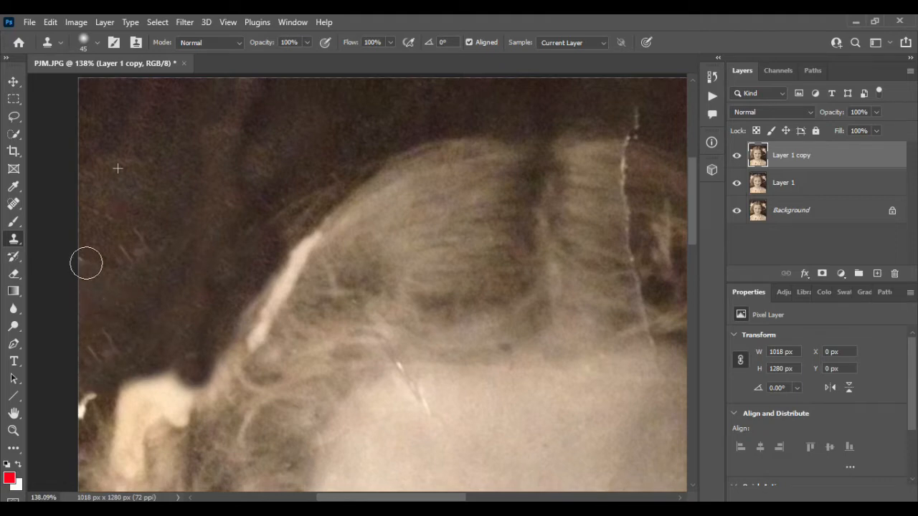
pyautogui.moveTo(91, 380)
pyautogui.mouseDown()
pyautogui.moveTo(87, 409)
pyautogui.moveTo(164, 364)
pyautogui.moveTo(133, 406)
pyautogui.mouseUp()
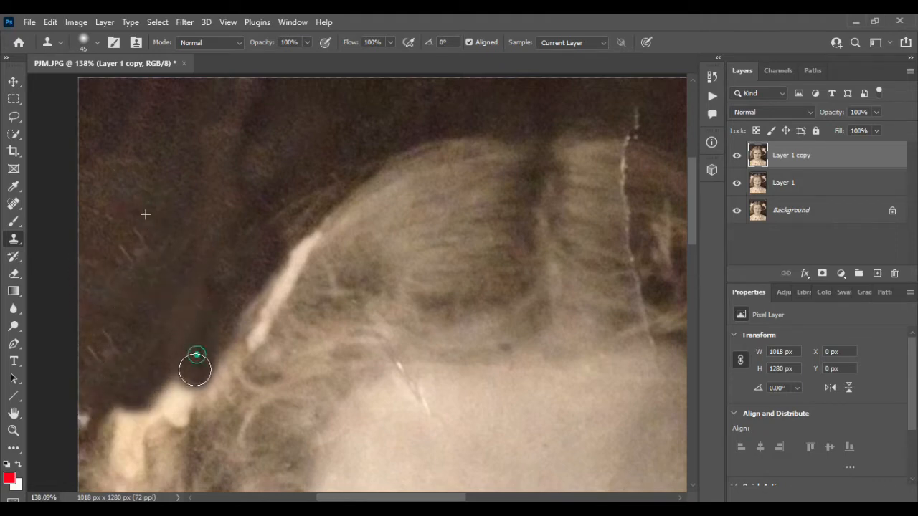
pyautogui.moveTo(195, 369)
pyautogui.mouseDown()
pyautogui.moveTo(180, 400)
pyautogui.moveTo(172, 391)
pyautogui.moveTo(177, 411)
pyautogui.mouseUp()
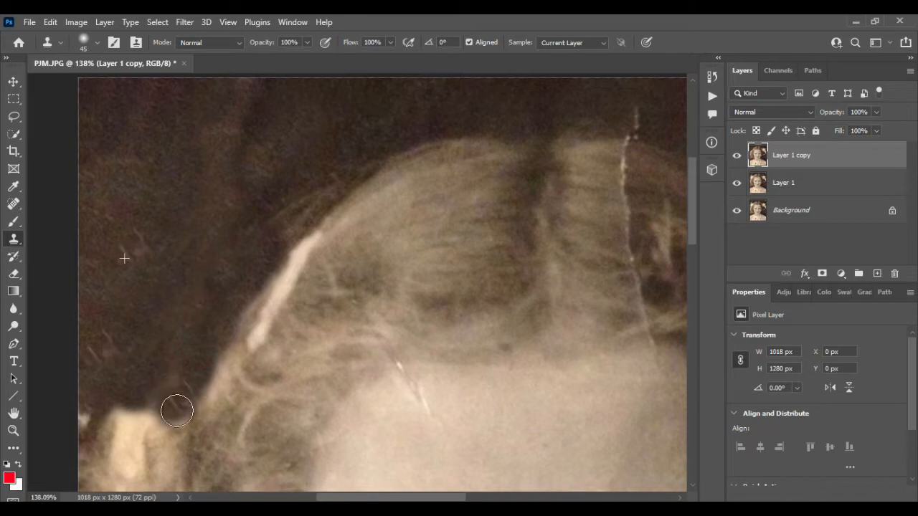
# - Clone dark background over the remaining edge of the left bow, just above the curls
pyautogui.scroll(-3, 223, 128)
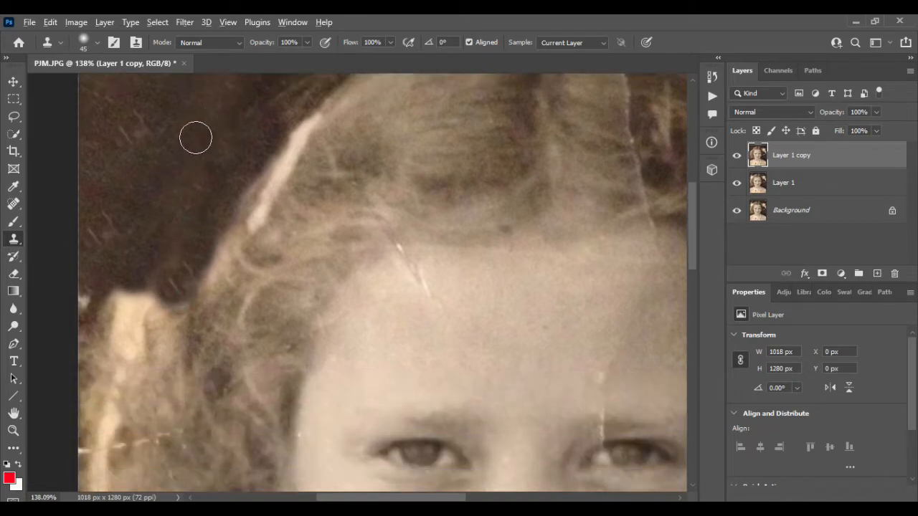
pyautogui.keyDown('alt'); pyautogui.click(196, 137); pyautogui.keyUp('alt')
pyautogui.moveTo(156, 241)
pyautogui.mouseDown()
pyautogui.moveTo(147, 308)
pyautogui.moveTo(129, 314)
pyautogui.moveTo(127, 336)
pyautogui.moveTo(117, 297)
pyautogui.moveTo(87, 305)
pyautogui.moveTo(107, 305)
pyautogui.moveTo(130, 353)
pyautogui.mouseUp()
pyautogui.moveTo(161, 301); pyautogui.dragTo(130, 348)
# - Clone clean dark background over the scratches and specks above the shoulder on the photo's left side
pyautogui.scroll(-5, 135, 256)
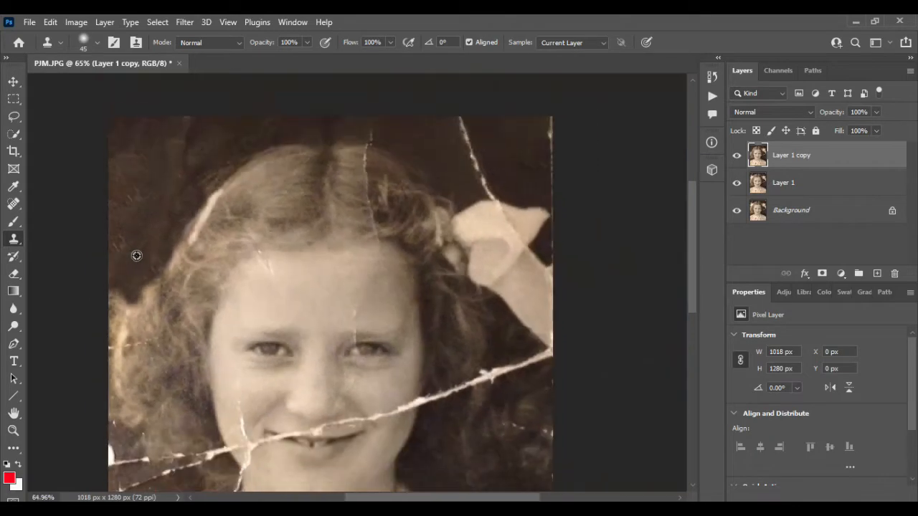
pyautogui.scroll(-4, 140, 255)
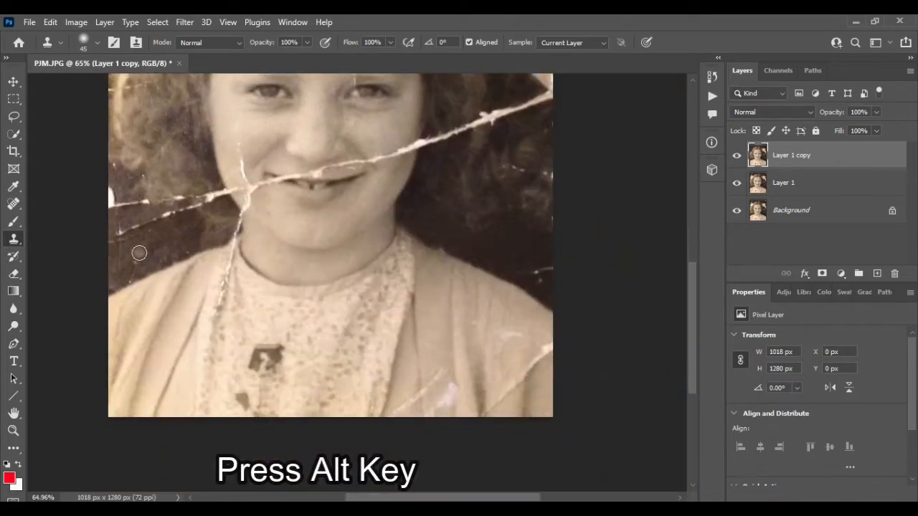
pyautogui.scroll(4, 123, 243)
pyautogui.scroll(1, 122, 243)
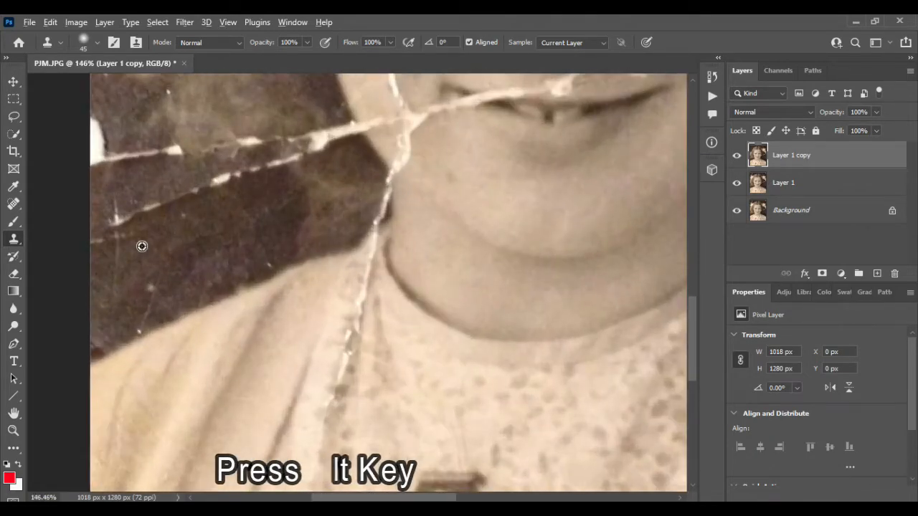
pyautogui.keyDown('alt'); pyautogui.click(131, 246); pyautogui.keyUp('alt')
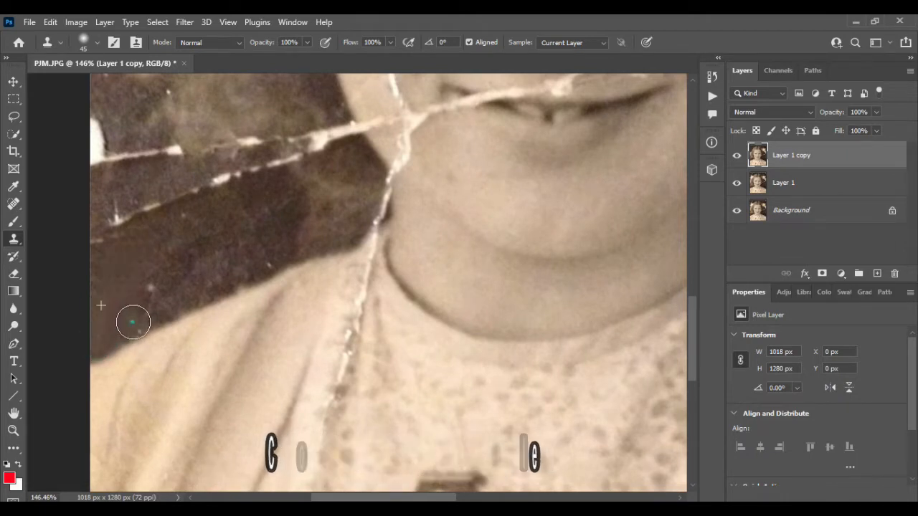
pyautogui.moveTo(160, 284)
pyautogui.mouseDown()
pyautogui.moveTo(184, 243)
pyautogui.moveTo(251, 220)
pyautogui.moveTo(234, 238)
pyautogui.mouseUp()
pyautogui.keyDown('alt'); pyautogui.click(145, 299); pyautogui.keyUp('alt')
# - Clone dark background over the lower white crease running from the photo's left edge toward the jaw
pyautogui.keyDown('alt'); pyautogui.click(152, 274); pyautogui.keyUp('alt')
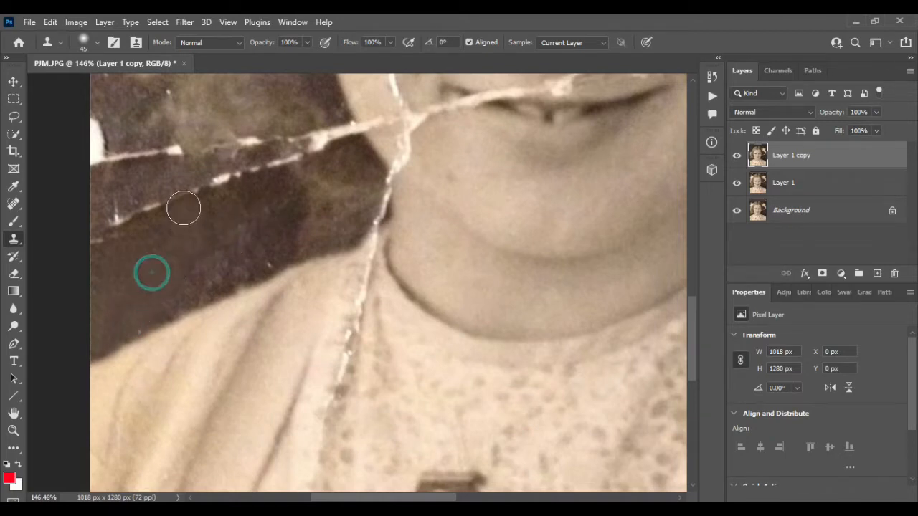
pyautogui.moveTo(183, 208); pyautogui.dragTo(151, 216)
pyautogui.moveTo(150, 216)
pyautogui.mouseDown()
pyautogui.moveTo(148, 262)
pyautogui.moveTo(144, 239)
pyautogui.moveTo(122, 237)
pyautogui.moveTo(144, 229)
pyautogui.moveTo(119, 224)
pyautogui.moveTo(118, 208)
pyautogui.moveTo(316, 147)
pyautogui.mouseUp()
pyautogui.keyDown('alt'); pyautogui.click(147, 236); pyautogui.keyUp('alt')
pyautogui.keyDown('alt'); pyautogui.click(147, 229); pyautogui.keyUp('alt')
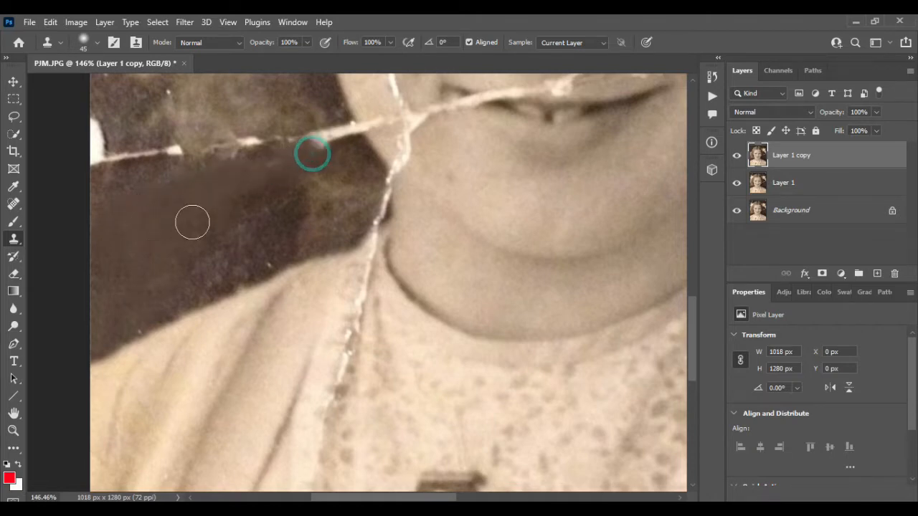
# - Clone dark background over the left end of the upper crease and the white chip at the photo's left edge
pyautogui.keyDown('alt'); pyautogui.click(136, 230); pyautogui.keyUp('alt')
pyautogui.click(162, 156)
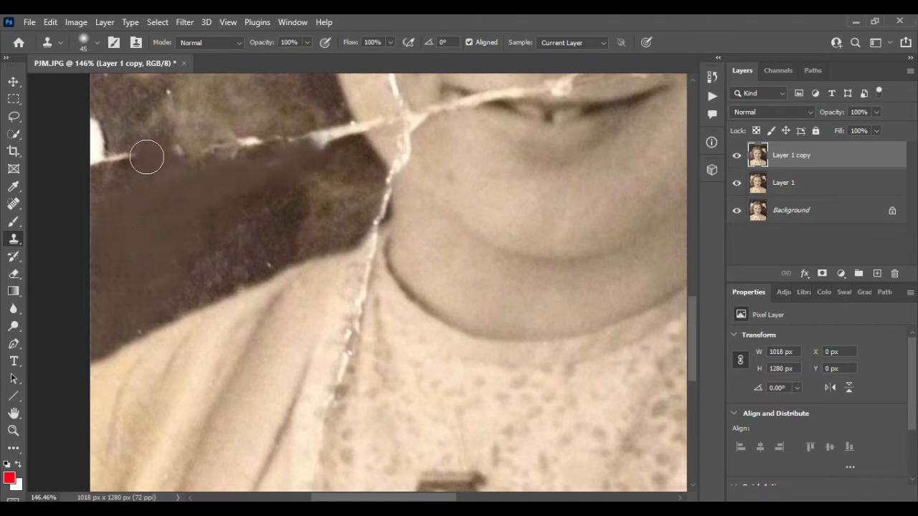
pyautogui.click(143, 155)
pyautogui.click(135, 154)
pyautogui.click(129, 156)
pyautogui.keyDown('alt'); pyautogui.click(144, 193); pyautogui.keyUp('alt')
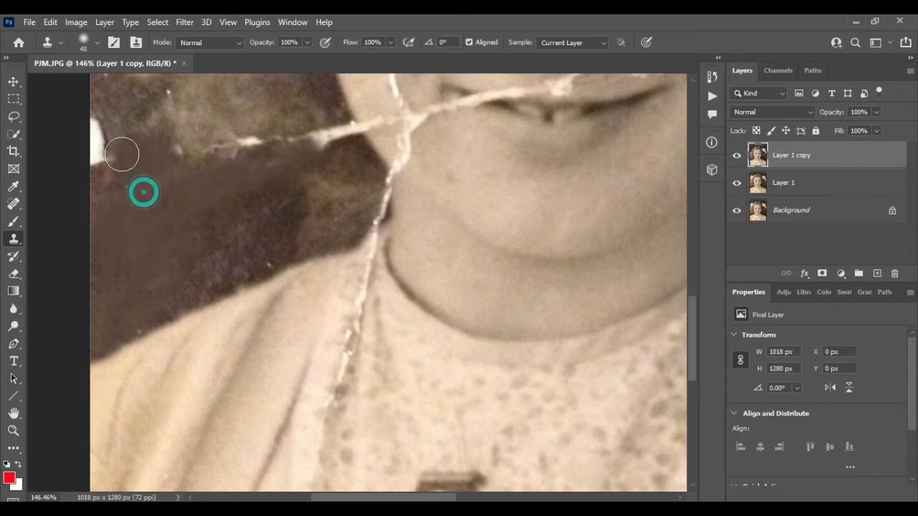
pyautogui.moveTo(122, 154); pyautogui.dragTo(100, 167)
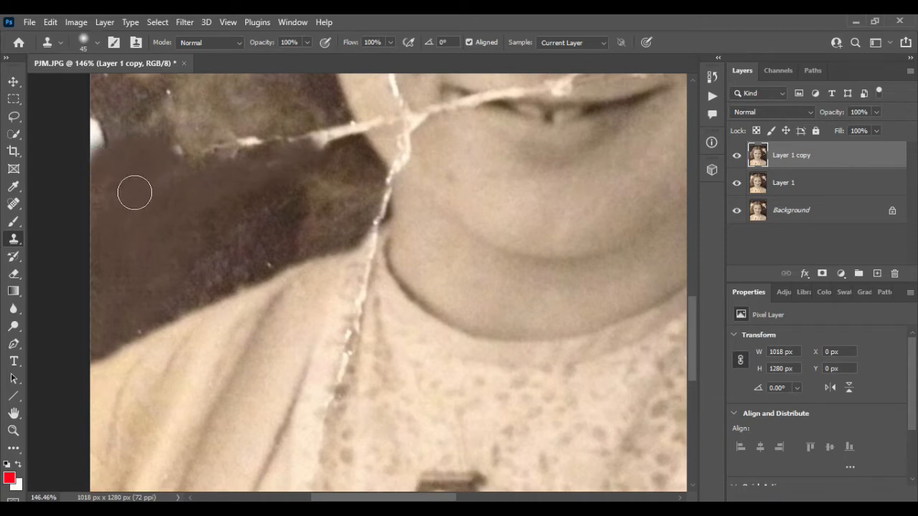
pyautogui.keyDown('alt'); pyautogui.click(136, 191); pyautogui.keyUp('alt')
pyautogui.click(96, 129)
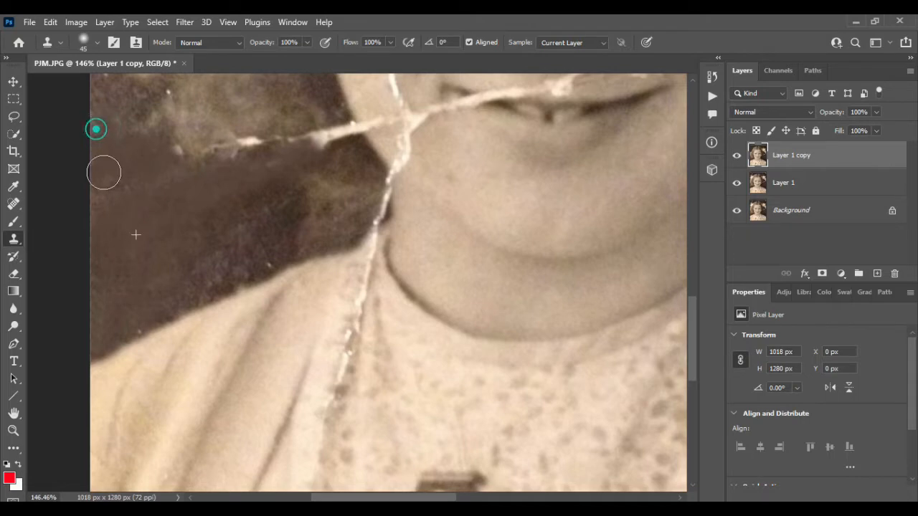
# - Clone hair texture over the rest of the upper crease, from the lower curls to the edge of the cheek
pyautogui.scroll(3, 102, 199)
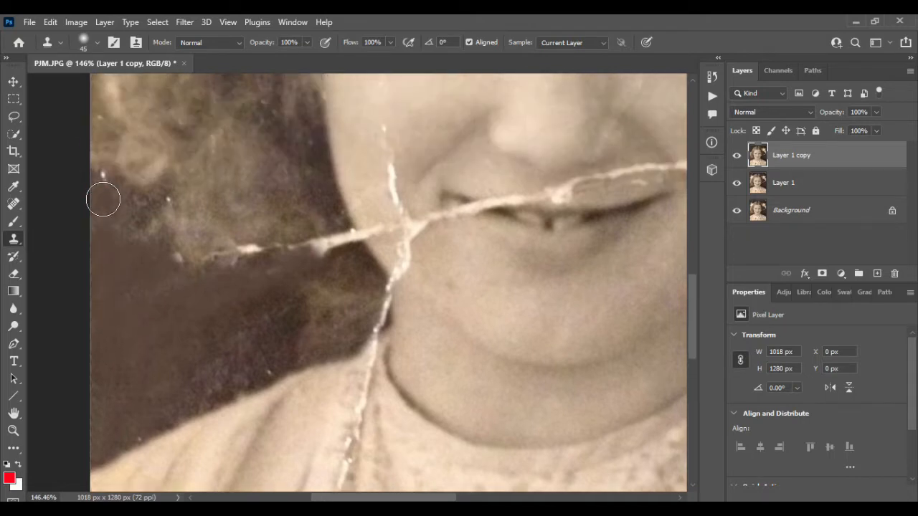
pyautogui.scroll(2, 103, 198)
pyautogui.keyDown('alt'); pyautogui.click(154, 227); pyautogui.keyUp('alt')
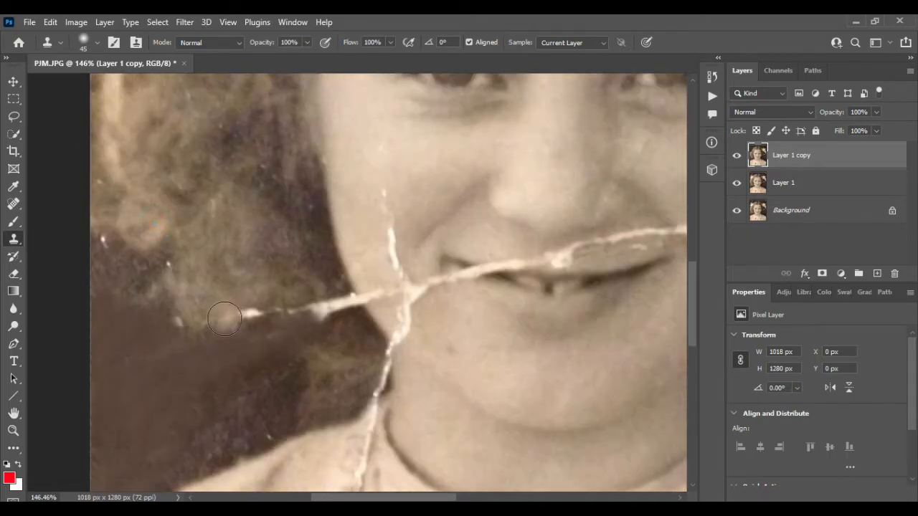
pyautogui.moveTo(214, 321); pyautogui.dragTo(349, 307)
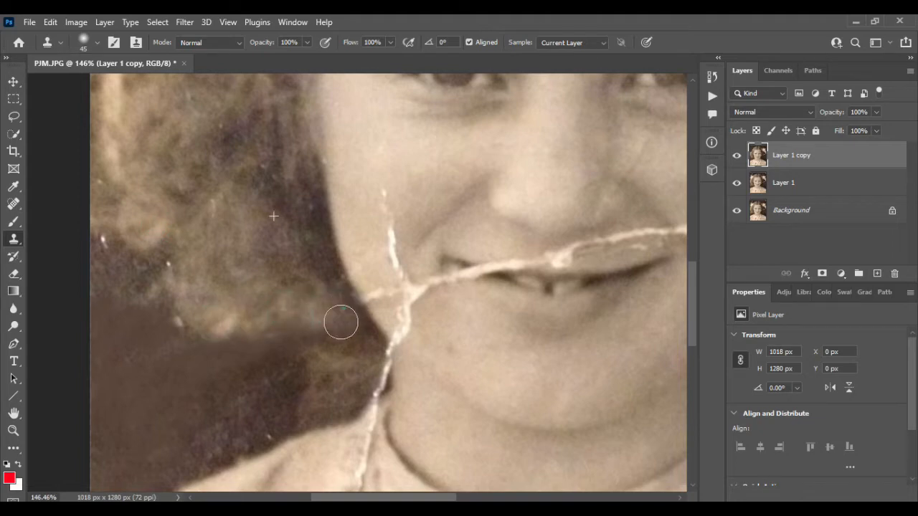
# - Clone curl texture over the thin horizontal crease and the pale streak in the hair at the photo's left edge
pyautogui.scroll(6, 197, 306)
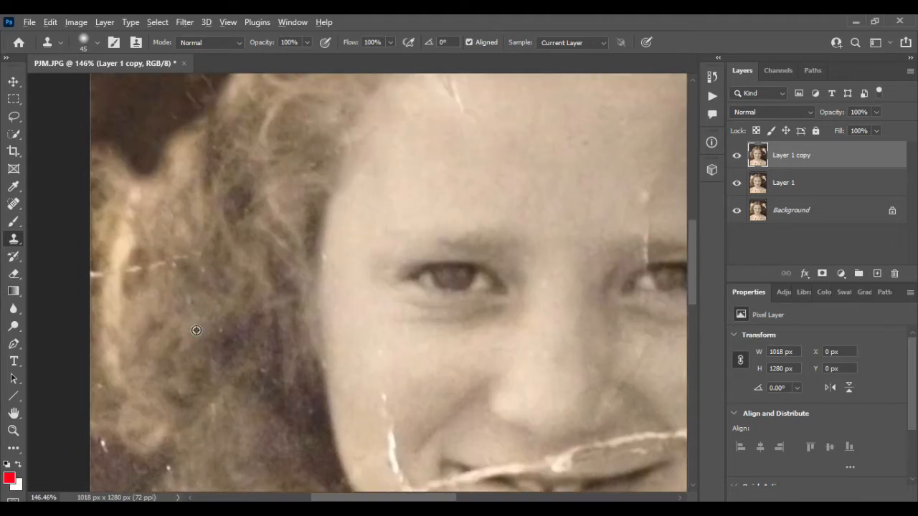
pyautogui.keyDown('alt'); pyautogui.click(197, 330); pyautogui.keyUp('alt')
pyautogui.moveTo(193, 264)
pyautogui.mouseDown()
pyautogui.moveTo(114, 280)
pyautogui.moveTo(119, 274)
pyautogui.moveTo(96, 272)
pyautogui.mouseUp()
pyautogui.moveTo(129, 235); pyautogui.dragTo(132, 294)
pyautogui.moveTo(120, 253)
pyautogui.mouseDown()
pyautogui.moveTo(127, 338)
pyautogui.moveTo(135, 343)
pyautogui.mouseUp()
pyautogui.moveTo(127, 223); pyautogui.dragTo(145, 268)
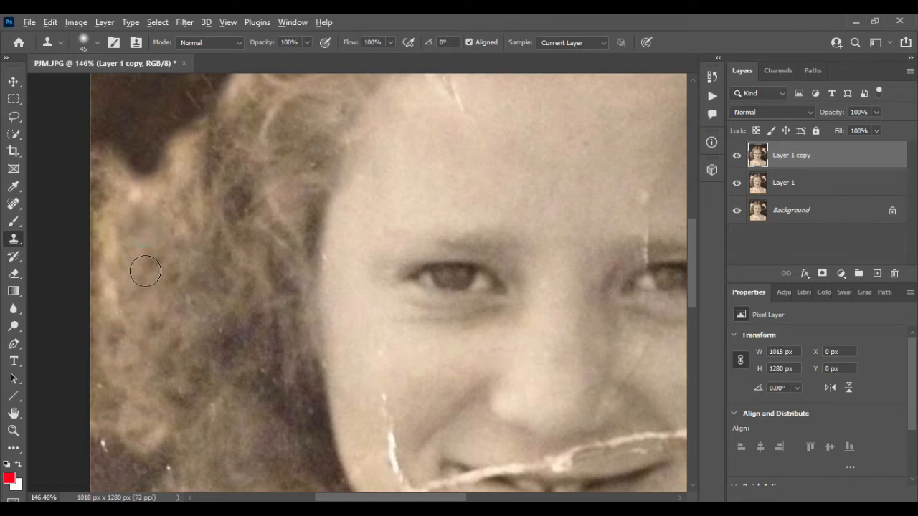
# - Clone dark background into the notch above the left curls and along the adjoining hair outline
pyautogui.scroll(-5, 145, 271)
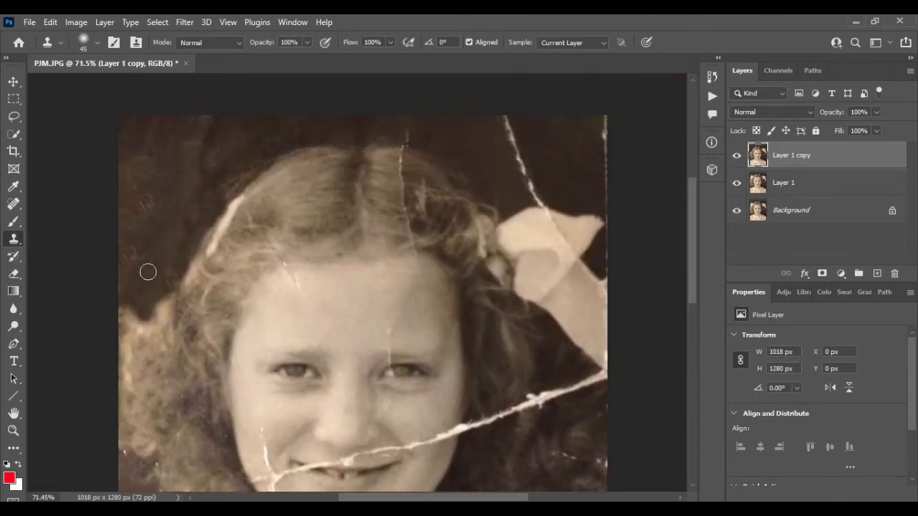
pyautogui.scroll(5, 148, 271)
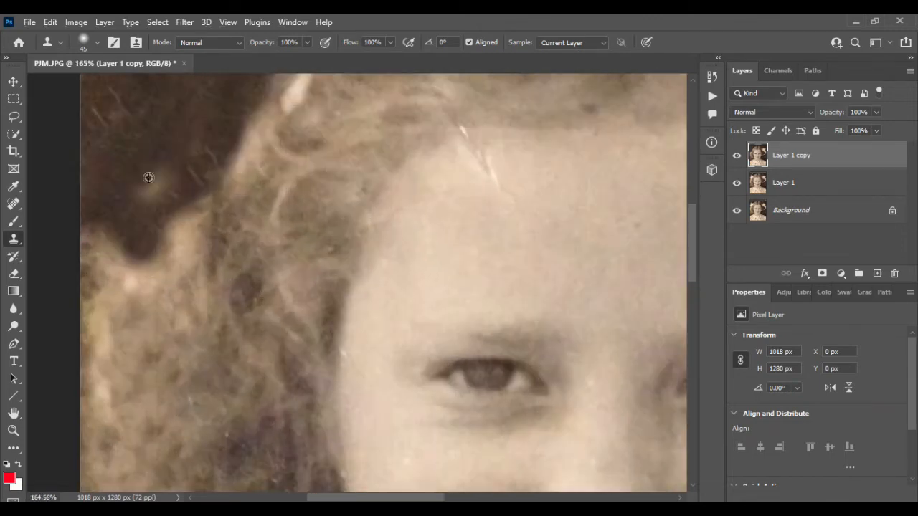
pyautogui.keyDown('alt'); pyautogui.click(149, 178); pyautogui.keyUp('alt')
pyautogui.moveTo(151, 240); pyautogui.dragTo(150, 301)
pyautogui.moveTo(133, 271); pyautogui.dragTo(133, 303)
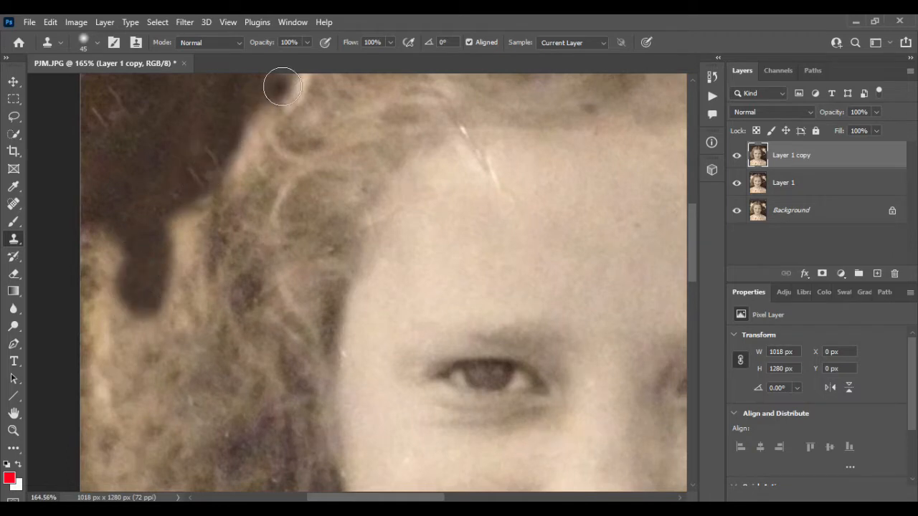
pyautogui.moveTo(283, 86)
pyautogui.mouseDown()
pyautogui.moveTo(259, 129)
pyautogui.moveTo(194, 192)
pyautogui.mouseUp()
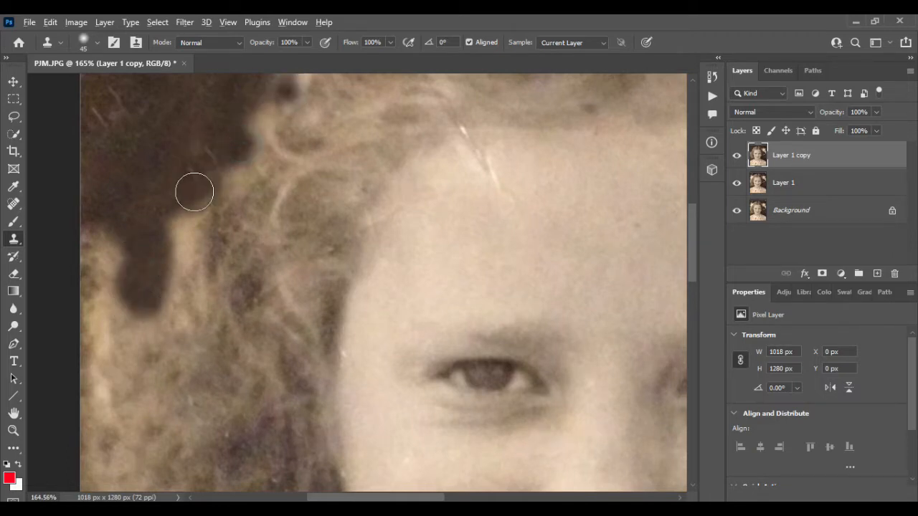
# - Clone hair texture over the white ribbon strip along the left outline of the head
pyautogui.scroll(-5, 194, 192)
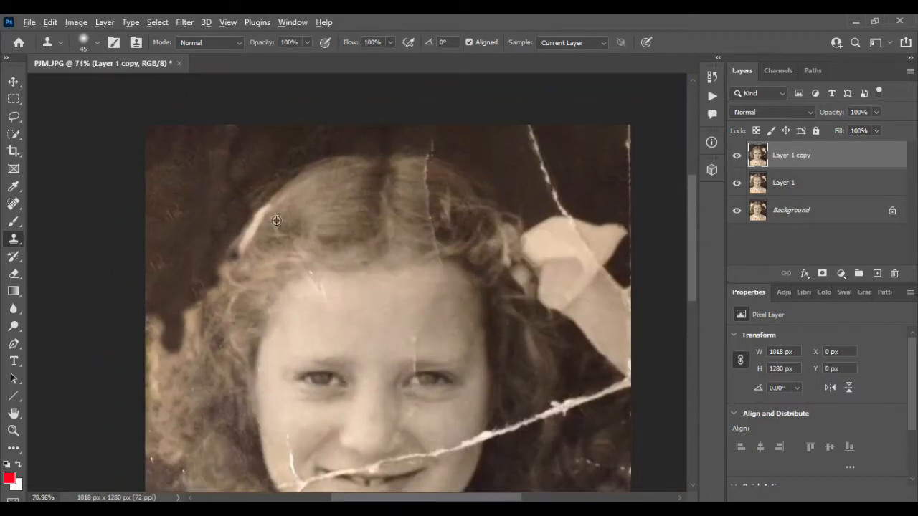
pyautogui.scroll(6, 276, 221)
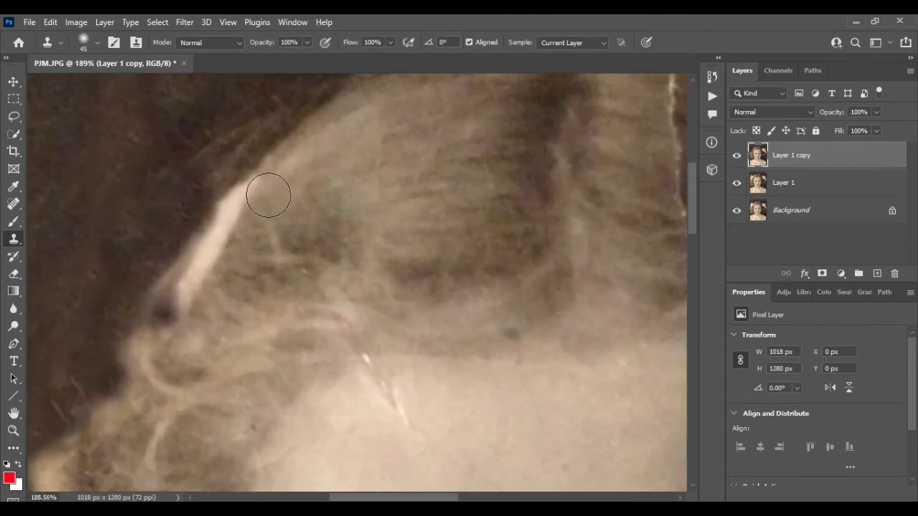
pyautogui.moveTo(268, 195)
pyautogui.mouseDown()
pyautogui.moveTo(232, 221)
pyautogui.moveTo(236, 209)
pyautogui.moveTo(179, 294)
pyautogui.moveTo(242, 301)
pyautogui.mouseUp()
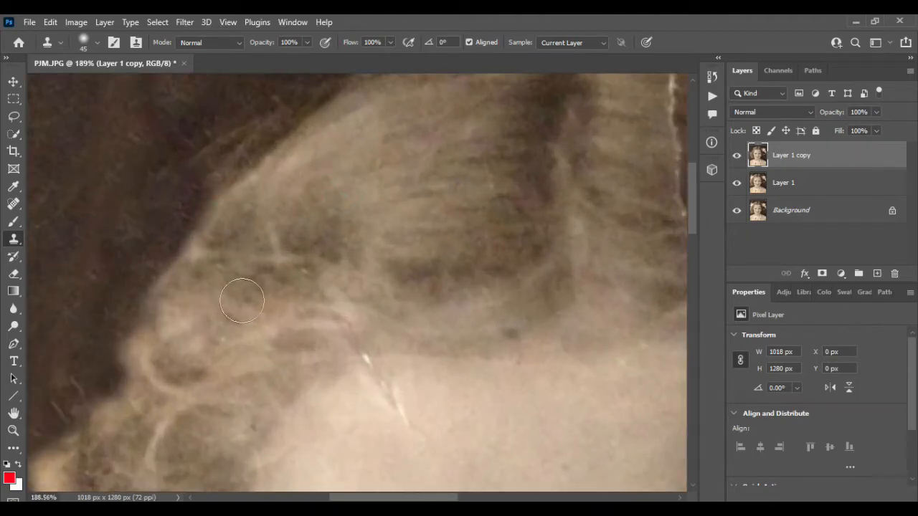
# - Clone dotted fabric over the lower part of the crease running down the left side of the blouse
pyautogui.scroll(-5, 297, 262)
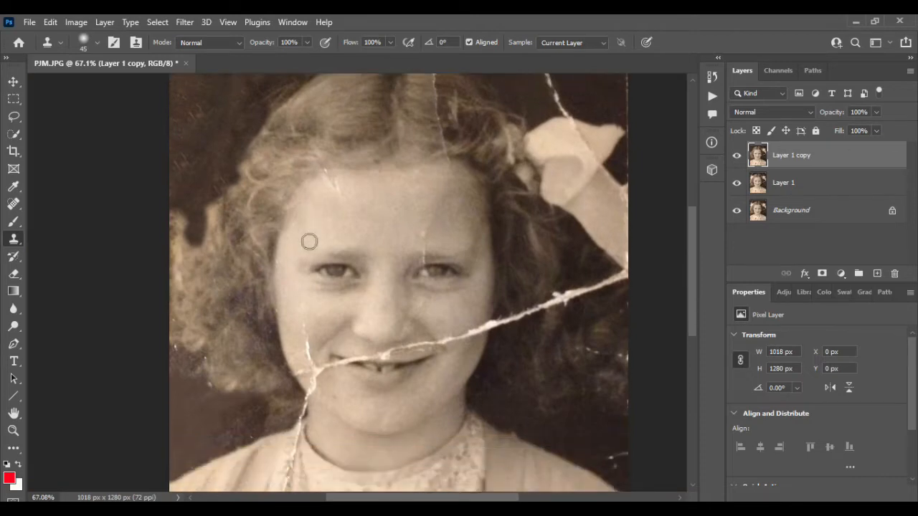
pyautogui.scroll(-6, 310, 241)
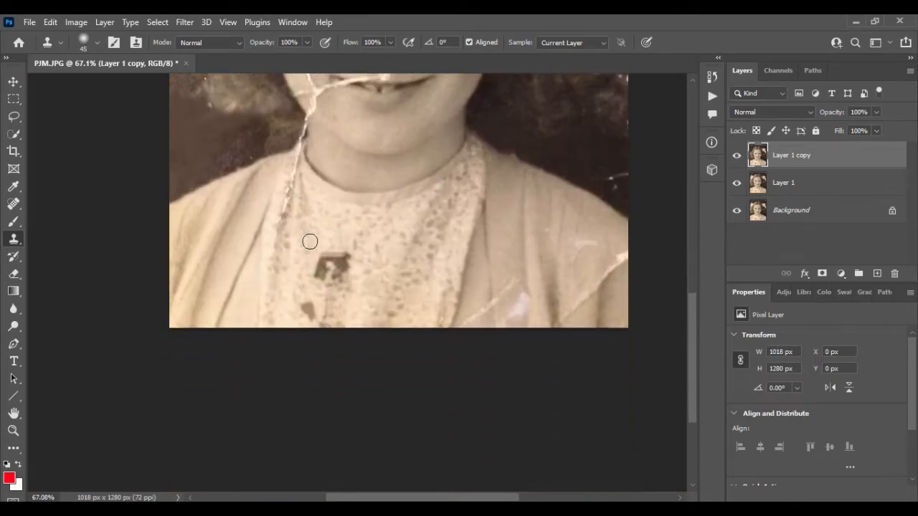
pyautogui.scroll(5, 310, 242)
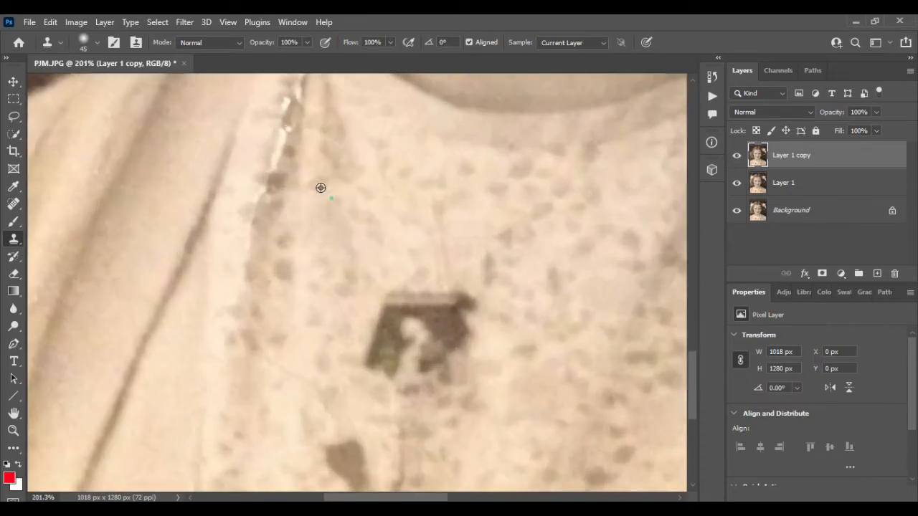
pyautogui.keyDown('alt'); pyautogui.click(330, 197); pyautogui.keyUp('alt')
pyautogui.moveTo(288, 140)
pyautogui.mouseDown()
pyautogui.moveTo(273, 170)
pyautogui.moveTo(257, 265)
pyautogui.mouseUp()
pyautogui.click(300, 252)
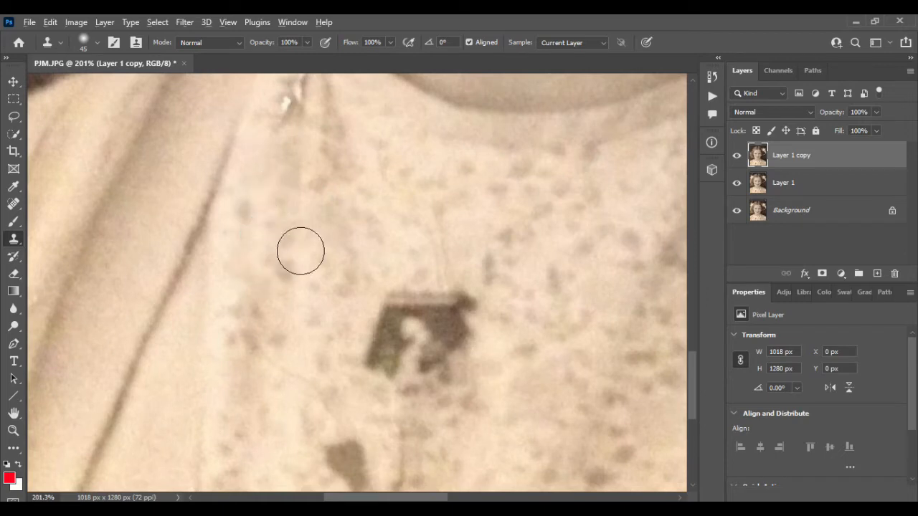
# - Clone neighbouring fabric over the crease on the upper blouse, up to the point where the collar meets the neck
pyautogui.scroll(-3, 301, 251)
pyautogui.scroll(3, 300, 251)
pyautogui.scroll(3, 300, 251)
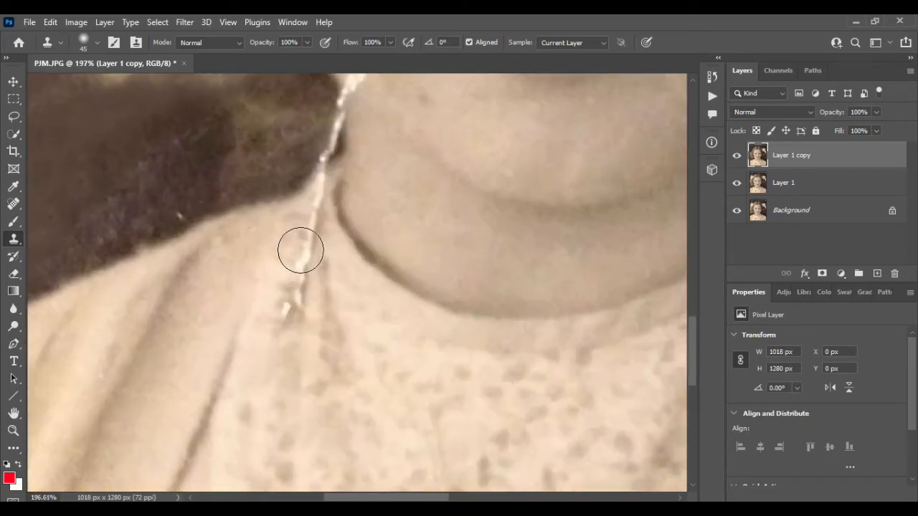
pyautogui.moveTo(308, 223); pyautogui.dragTo(303, 266)
pyautogui.click(301, 299)
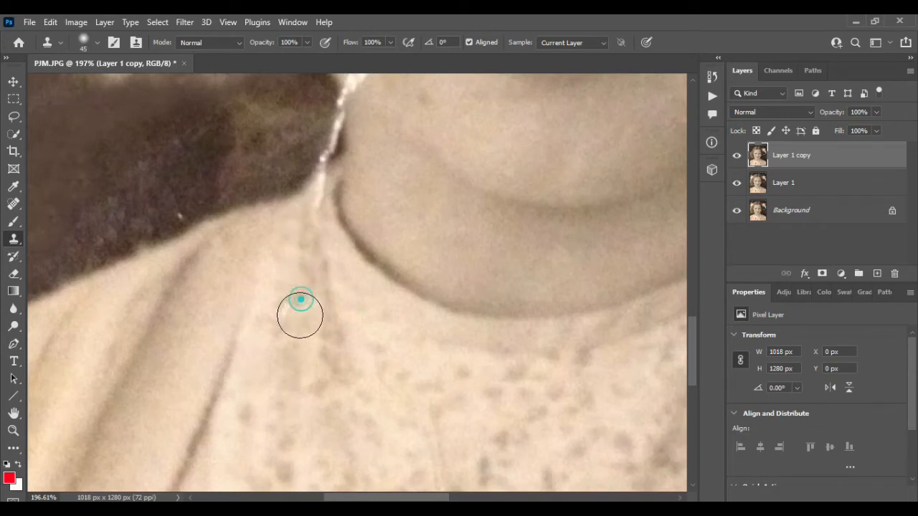
pyautogui.scroll(2, 300, 316)
pyautogui.scroll(1, 296, 311)
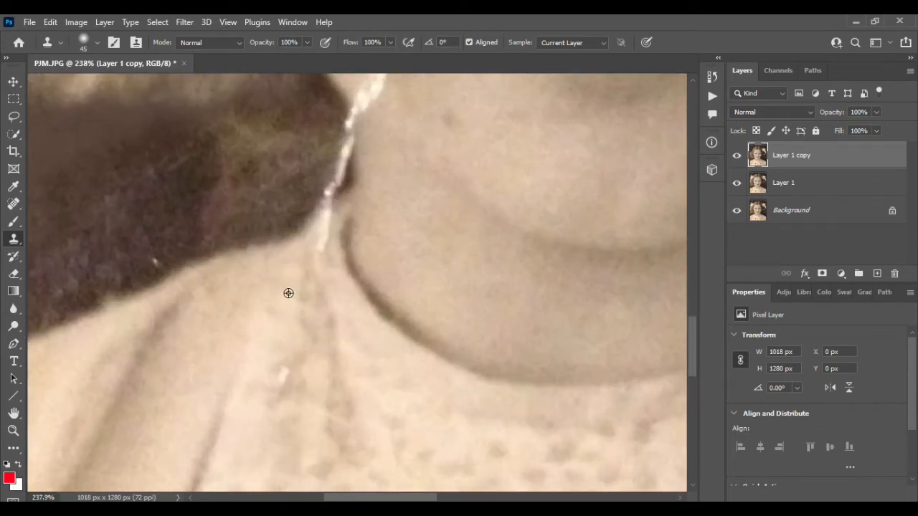
pyautogui.keyDown('alt'); pyautogui.click(289, 294); pyautogui.keyUp('alt')
pyautogui.click(318, 242)
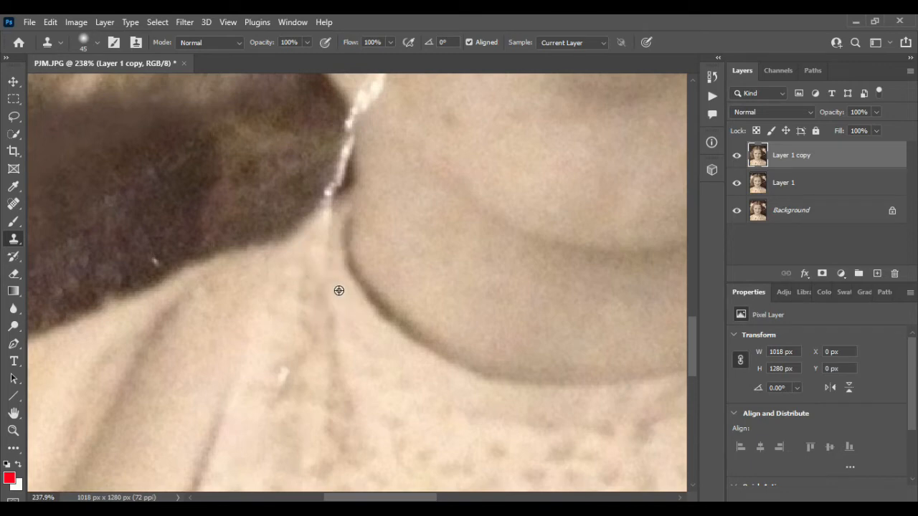
# - Reduce the brush size to 15 and clone over the crease at the collar tip and along the dark background beside the neck
pyautogui.press('[')
pyautogui.press('[')
pyautogui.press('[')
pyautogui.moveTo(328, 210); pyautogui.dragTo(317, 181)
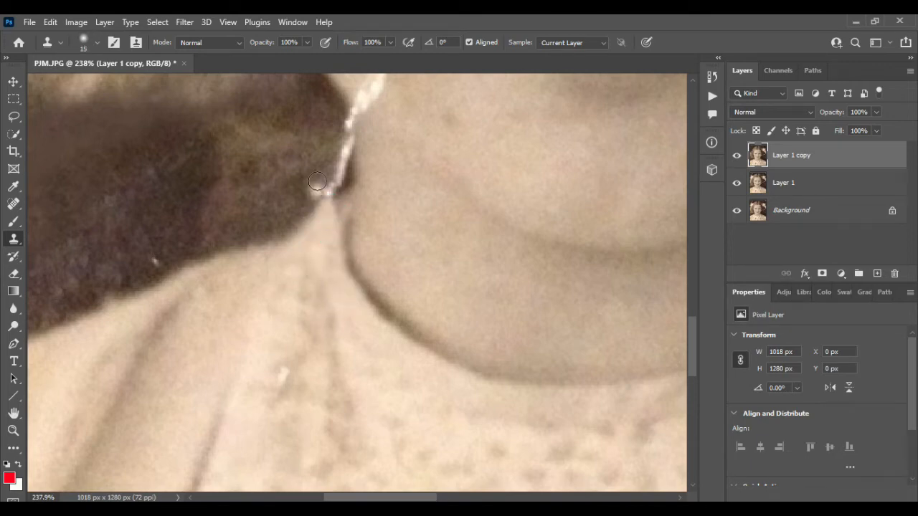
pyautogui.keyDown('alt'); pyautogui.click(257, 158); pyautogui.keyUp('alt')
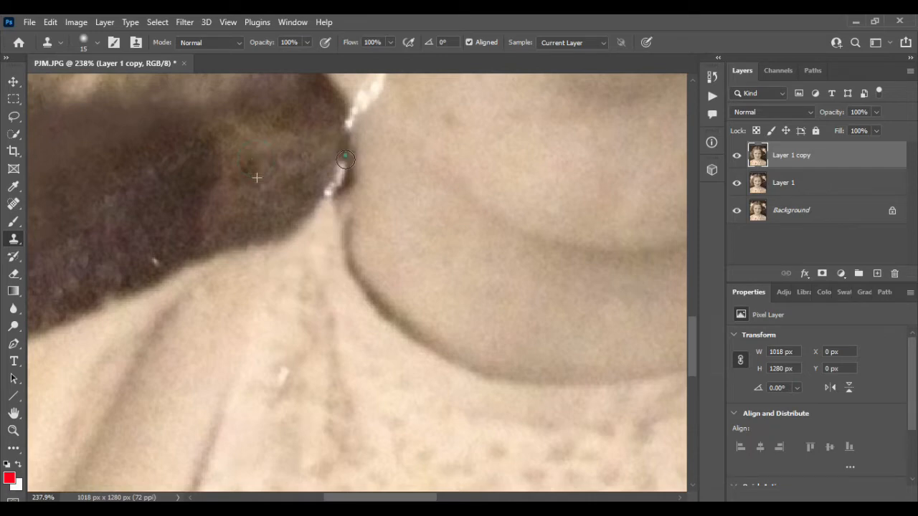
pyautogui.scroll(5, 323, 192)
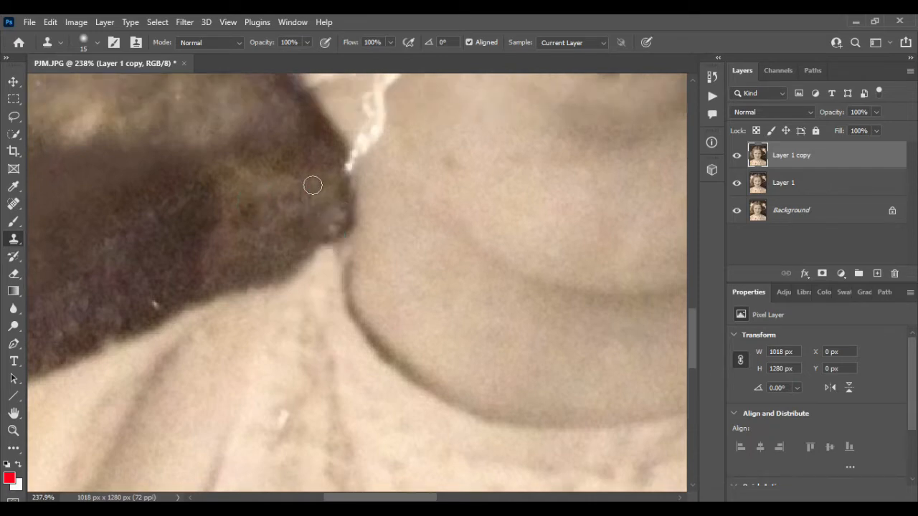
# - Clone cheek skin over the vertical crease to the left of the mouth
pyautogui.scroll(4, 313, 185)
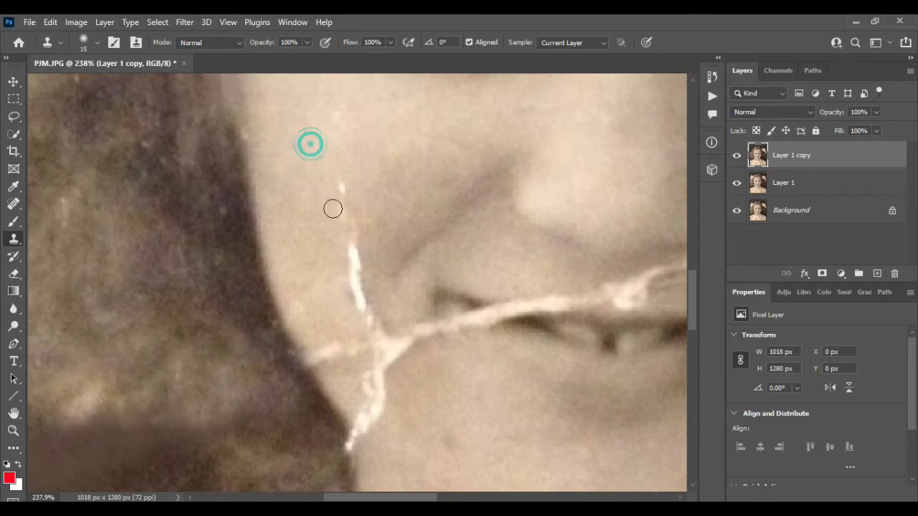
pyautogui.moveTo(333, 209); pyautogui.dragTo(343, 189)
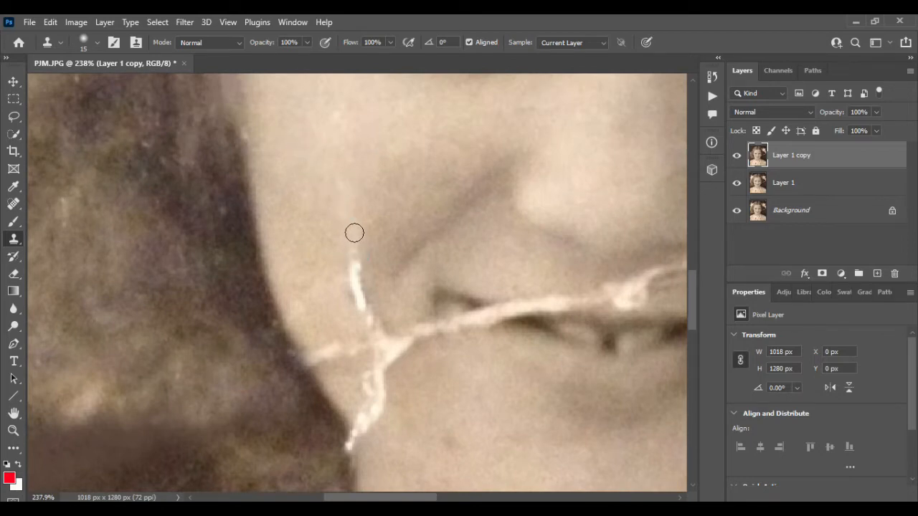
pyautogui.moveTo(355, 234); pyautogui.dragTo(356, 285)
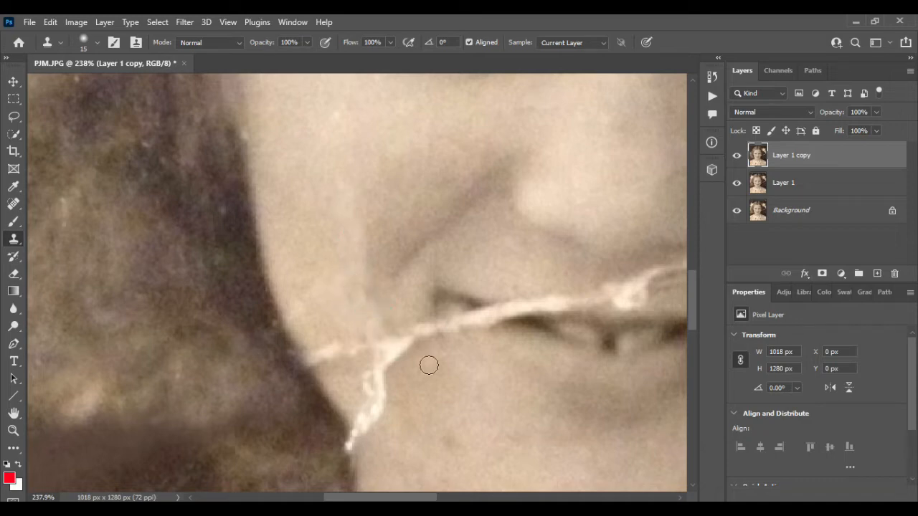
# - Clone skin over the crease junction and its branches left of the mouth, and dark hair over its end at the jaw edge
pyautogui.scroll(-2, 431, 344)
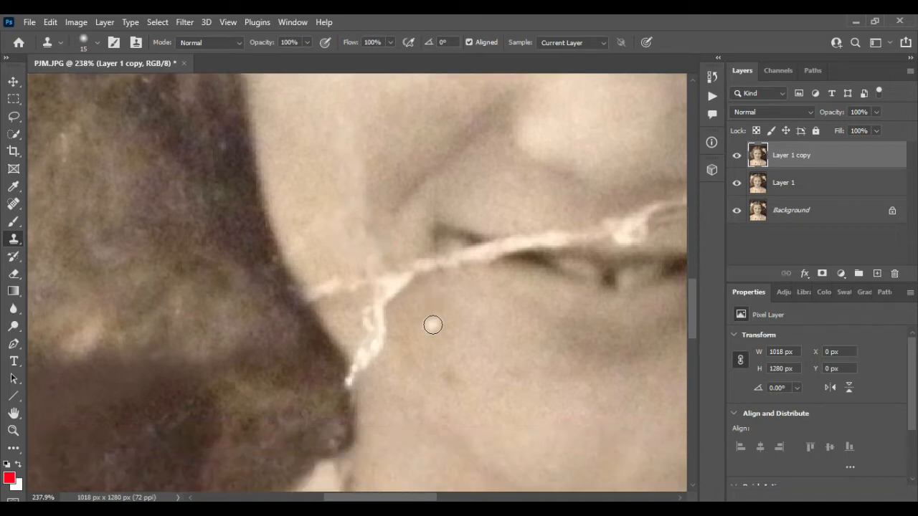
pyautogui.keyDown('alt'); pyautogui.click(400, 268); pyautogui.keyUp('alt')
pyautogui.moveTo(401, 288)
pyautogui.mouseDown()
pyautogui.moveTo(377, 264)
pyautogui.moveTo(407, 305)
pyautogui.moveTo(381, 277)
pyautogui.moveTo(394, 308)
pyautogui.moveTo(378, 287)
pyautogui.moveTo(317, 294)
pyautogui.mouseUp()
pyautogui.keyDown('alt'); pyautogui.click(378, 264); pyautogui.keyUp('alt')
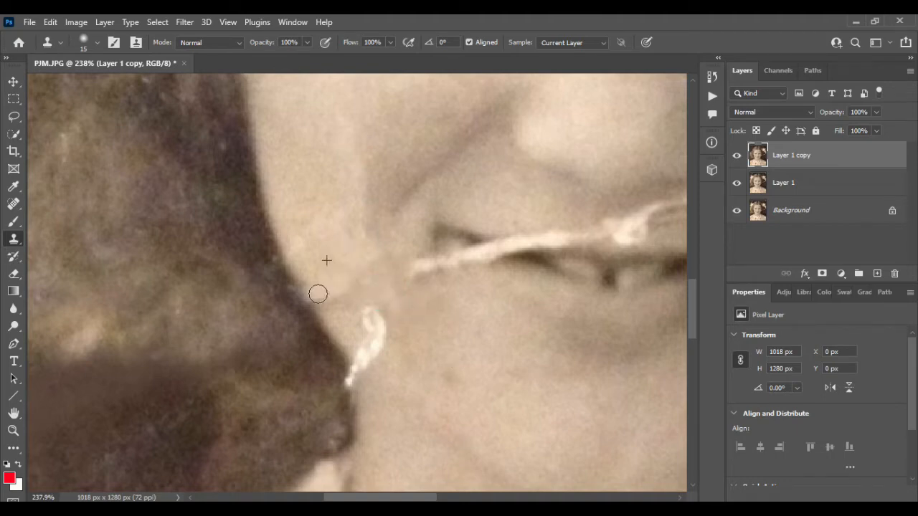
pyautogui.moveTo(369, 311)
pyautogui.mouseDown()
pyautogui.moveTo(371, 320)
pyautogui.moveTo(381, 312)
pyautogui.moveTo(380, 341)
pyautogui.mouseUp()
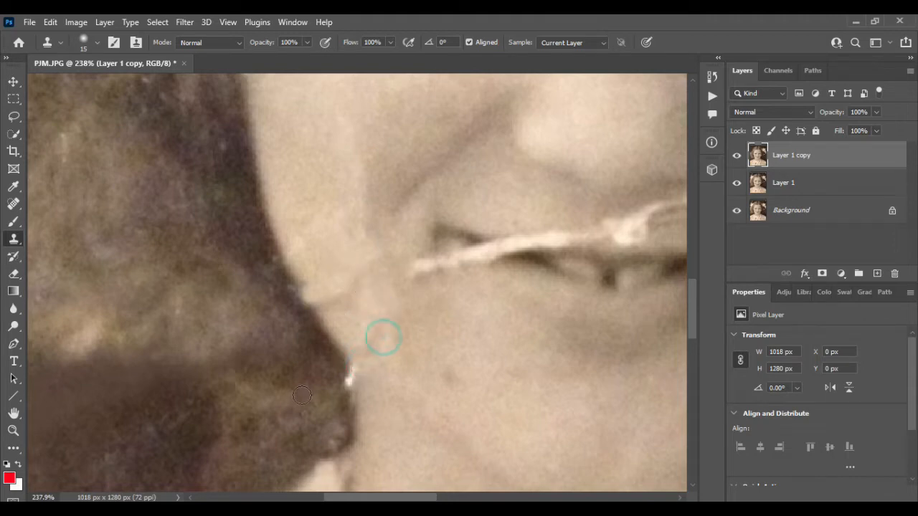
pyautogui.moveTo(302, 395); pyautogui.dragTo(350, 377)
pyautogui.keyDown('alt'); pyautogui.click(286, 345); pyautogui.keyUp('alt')
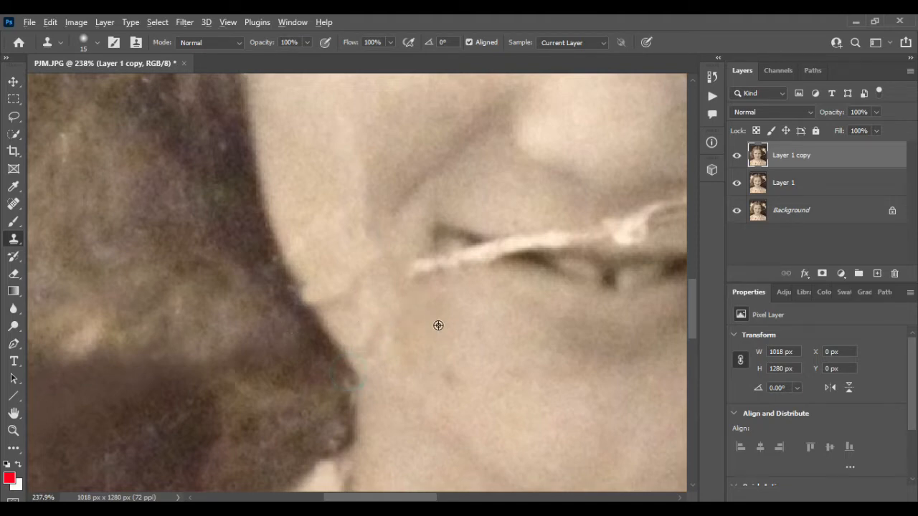
# - Clone the dark mouth line and nearby skin over the crease at the left corner of the mouth
pyautogui.hscroll(3, 438, 325)
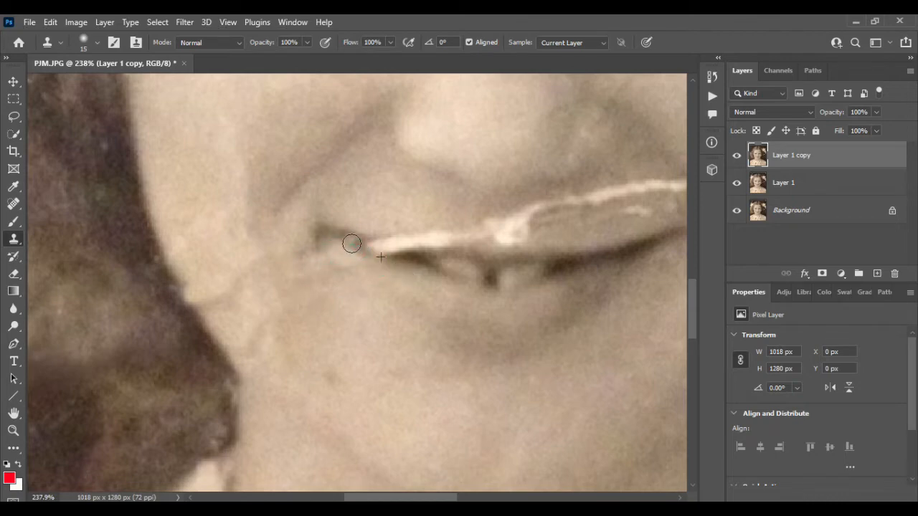
pyautogui.keyDown('alt'); pyautogui.click(422, 265); pyautogui.keyUp('alt')
pyautogui.moveTo(388, 255); pyautogui.dragTo(348, 240)
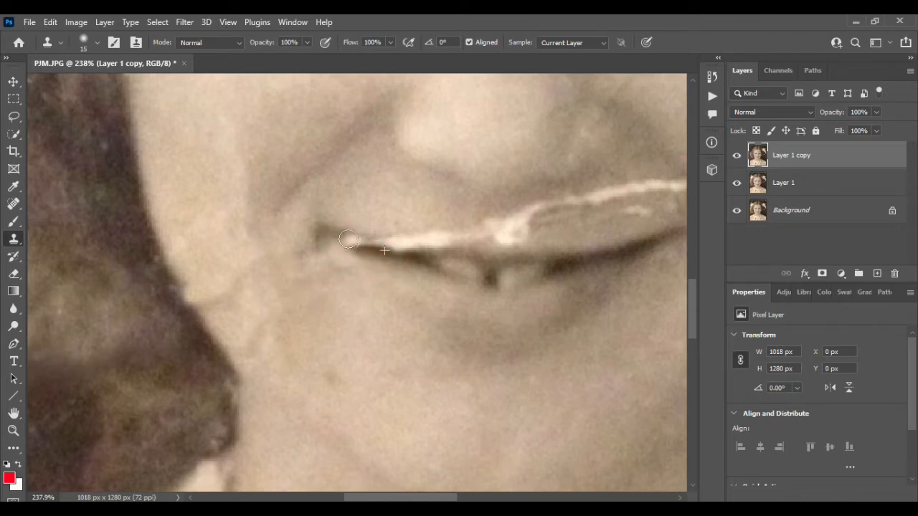
pyautogui.hscroll(2, 429, 281)
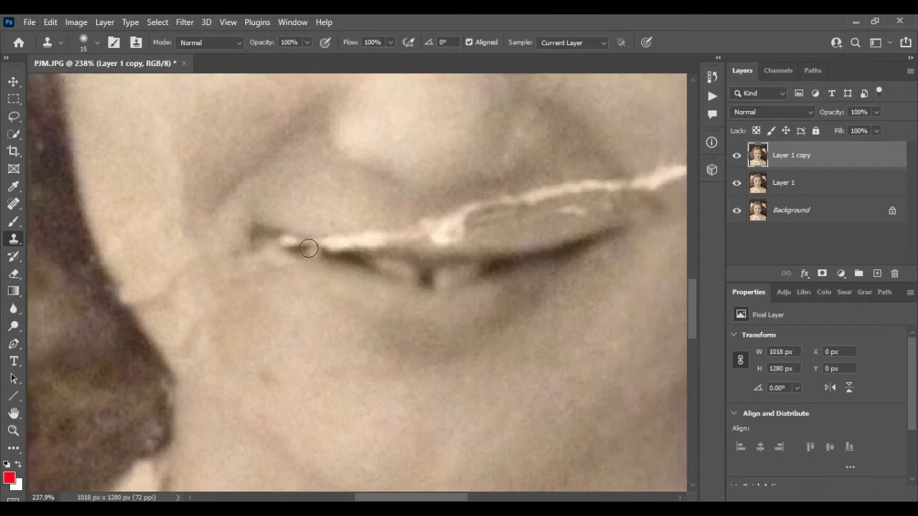
pyautogui.moveTo(304, 249); pyautogui.dragTo(301, 247)
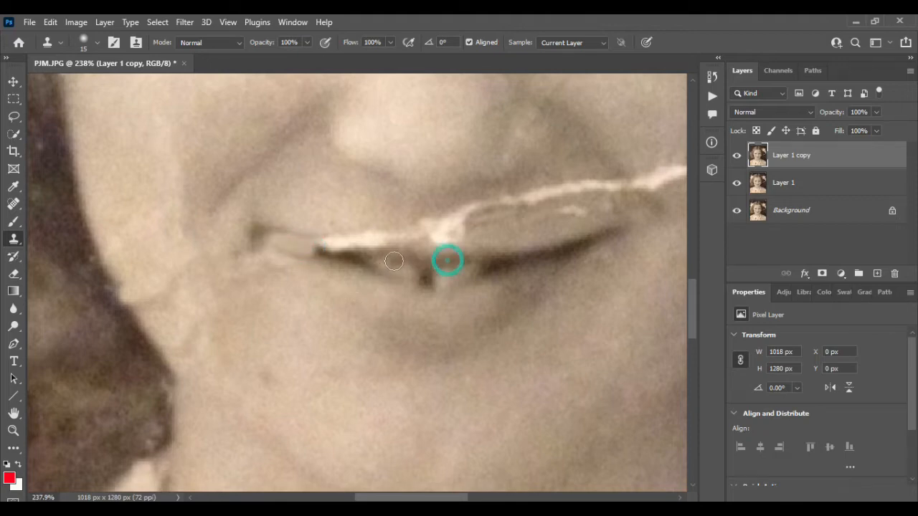
# - Clone skin over the crease on the left half of the upper lip and rebuild the dark lip line toward the corner
pyautogui.moveTo(378, 254)
pyautogui.mouseDown()
pyautogui.moveTo(307, 245)
pyautogui.moveTo(340, 249)
pyautogui.moveTo(322, 225)
pyautogui.moveTo(387, 229)
pyautogui.mouseUp()
pyautogui.moveTo(321, 218)
pyautogui.mouseDown()
pyautogui.moveTo(371, 237)
pyautogui.moveTo(404, 236)
pyautogui.mouseUp()
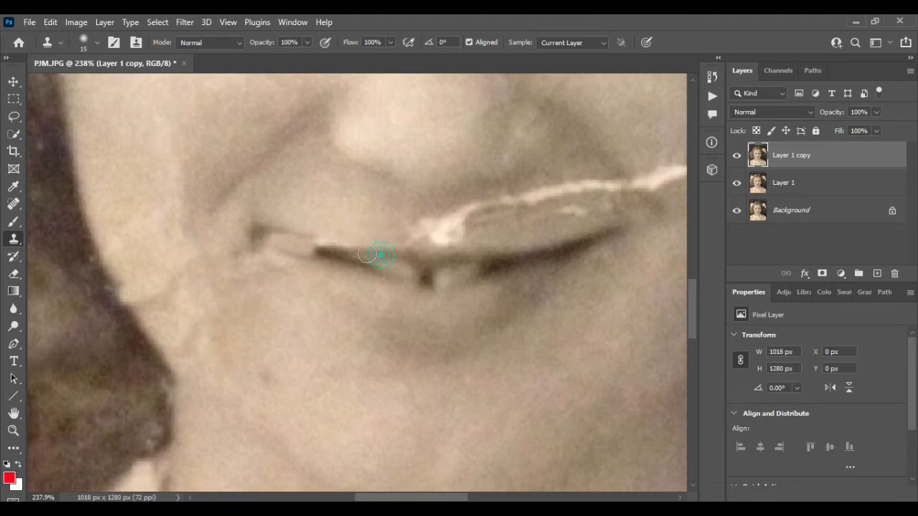
pyautogui.moveTo(302, 243)
pyautogui.mouseDown()
pyautogui.moveTo(272, 239)
pyautogui.moveTo(316, 254)
pyautogui.mouseUp()
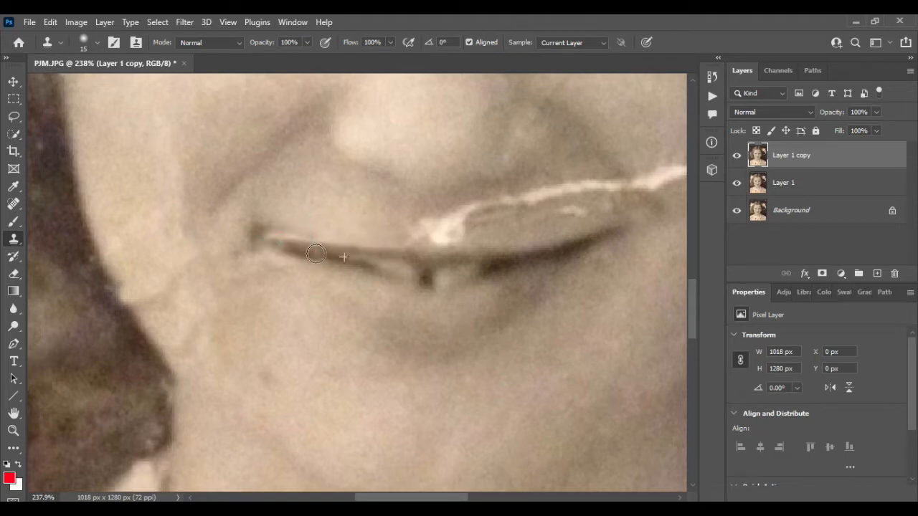
# - Clone lip and skin texture over the thick white crease patch at the middle of the upper lip
pyautogui.keyDown('alt'); pyautogui.click(336, 203); pyautogui.keyUp('alt')
pyautogui.moveTo(413, 225)
pyautogui.mouseDown()
pyautogui.moveTo(461, 232)
pyautogui.moveTo(439, 228)
pyautogui.mouseUp()
pyautogui.keyDown('alt'); pyautogui.click(349, 222); pyautogui.keyUp('alt')
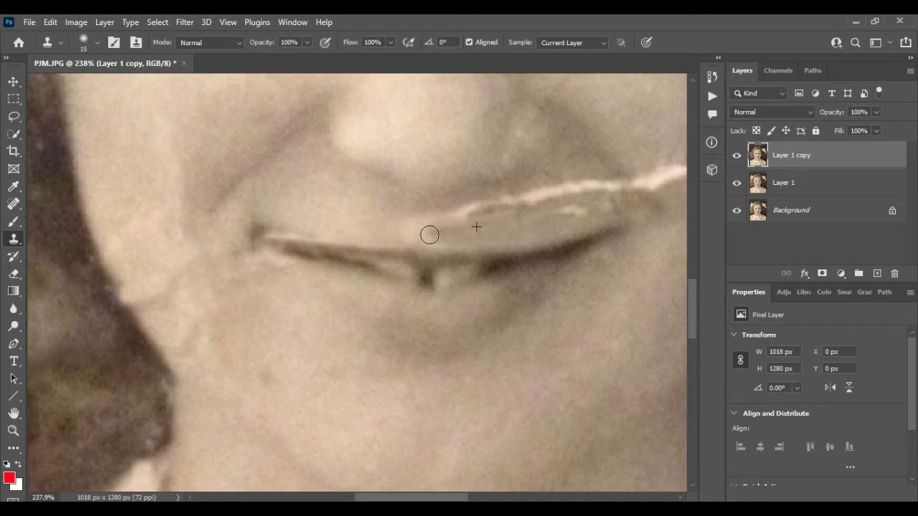
pyautogui.moveTo(461, 218); pyautogui.dragTo(427, 225)
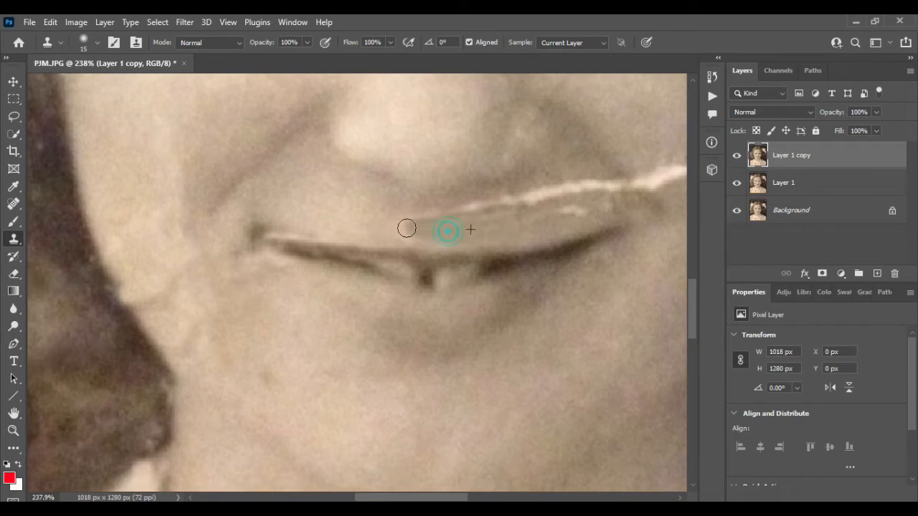
# - Clone skin over the crease from the right half of the upper lip across the cheek to the face's edge
pyautogui.hscroll(3, 519, 231)
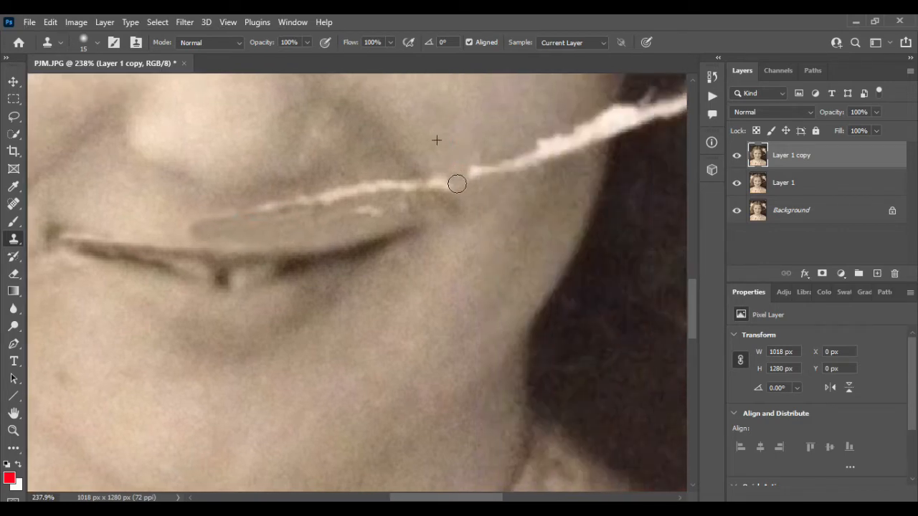
pyautogui.moveTo(485, 172)
pyautogui.mouseDown()
pyautogui.moveTo(532, 159)
pyautogui.moveTo(558, 133)
pyautogui.moveTo(521, 155)
pyautogui.moveTo(578, 145)
pyautogui.moveTo(612, 111)
pyautogui.moveTo(604, 139)
pyautogui.mouseUp()
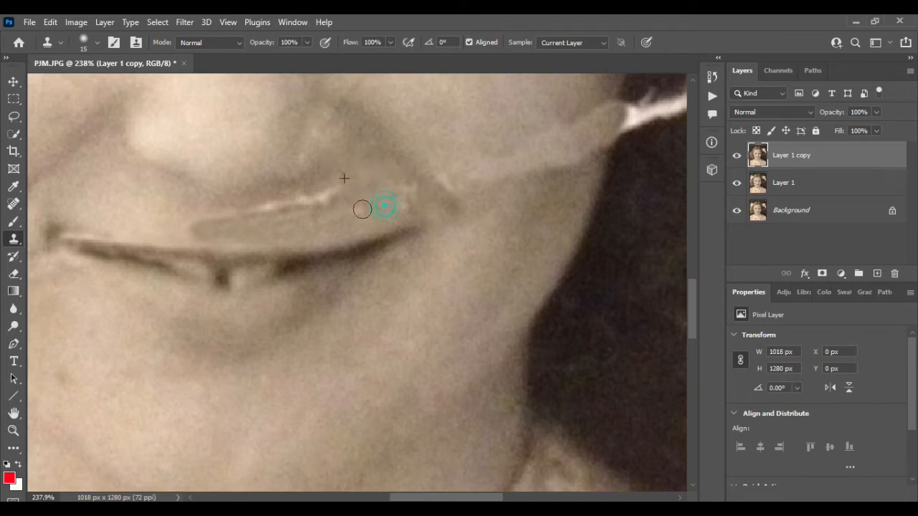
pyautogui.moveTo(351, 183); pyautogui.dragTo(295, 204)
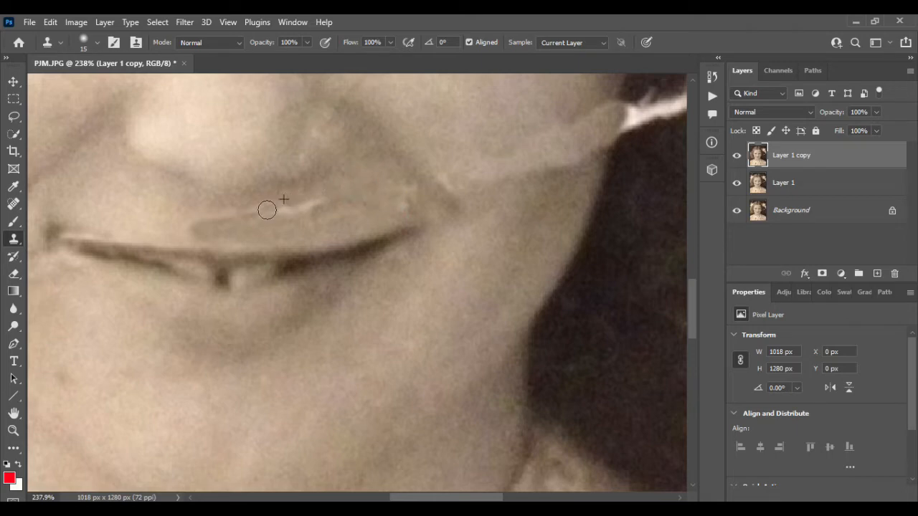
pyautogui.moveTo(318, 173)
pyautogui.mouseDown()
pyautogui.moveTo(297, 207)
pyautogui.moveTo(369, 209)
pyautogui.mouseUp()
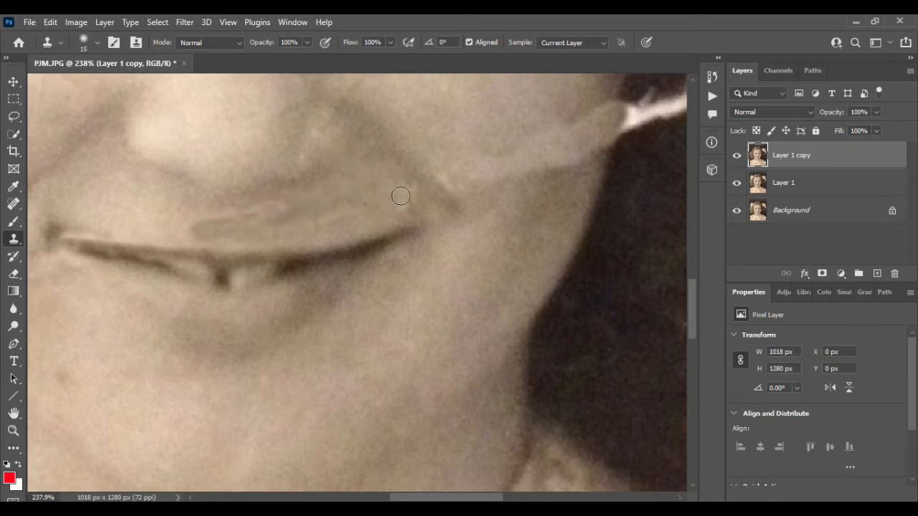
# - With the clone brush at size 30, cover the white tear through the dark hair from the cheek's edge to the tear's cross-shaped spot
pyautogui.scroll(-8, 400, 195)
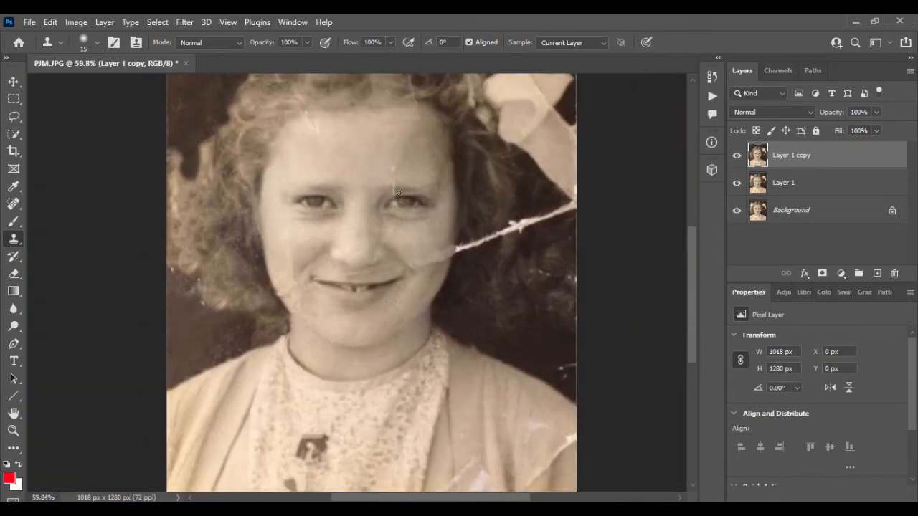
pyautogui.scroll(-2, 399, 193)
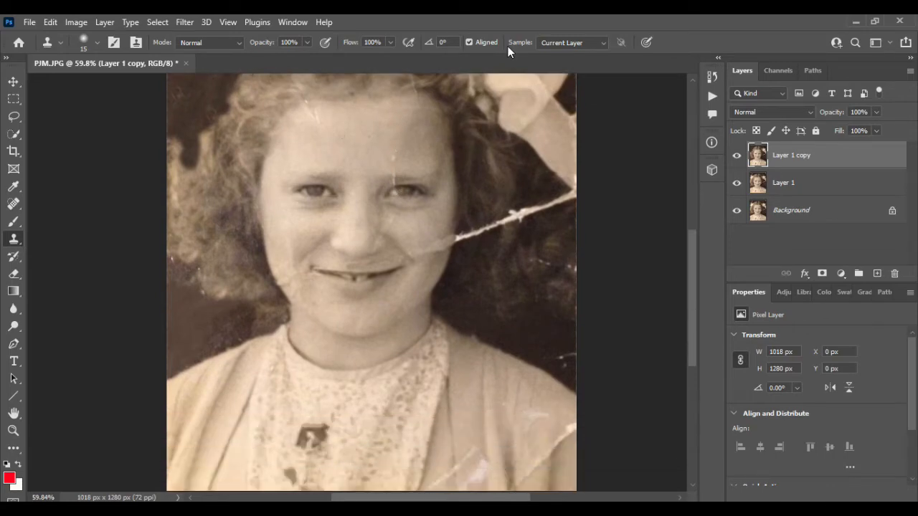
pyautogui.scroll(6, 553, 174)
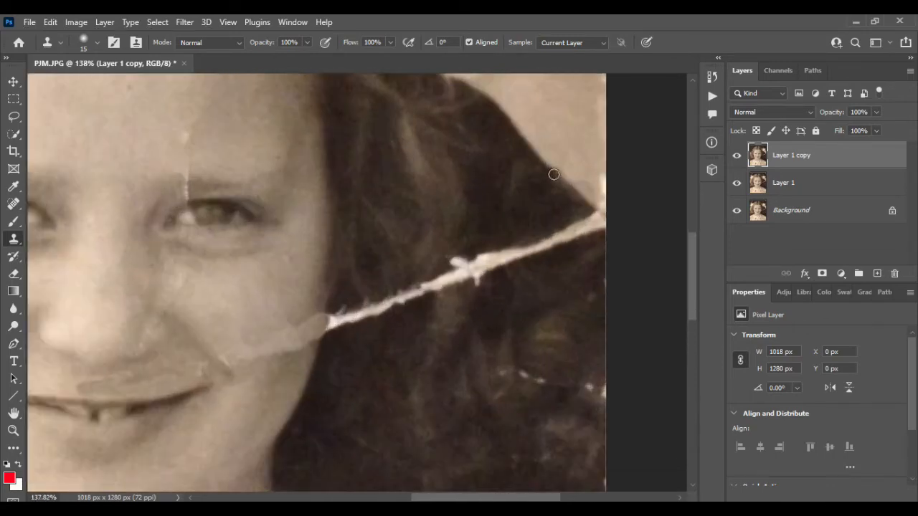
pyautogui.scroll(-3, 554, 174)
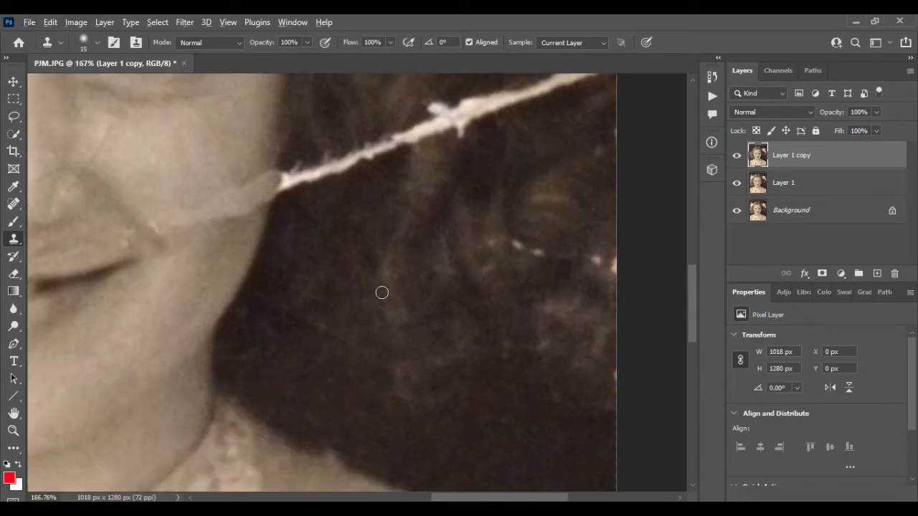
pyautogui.scroll(1, 382, 293)
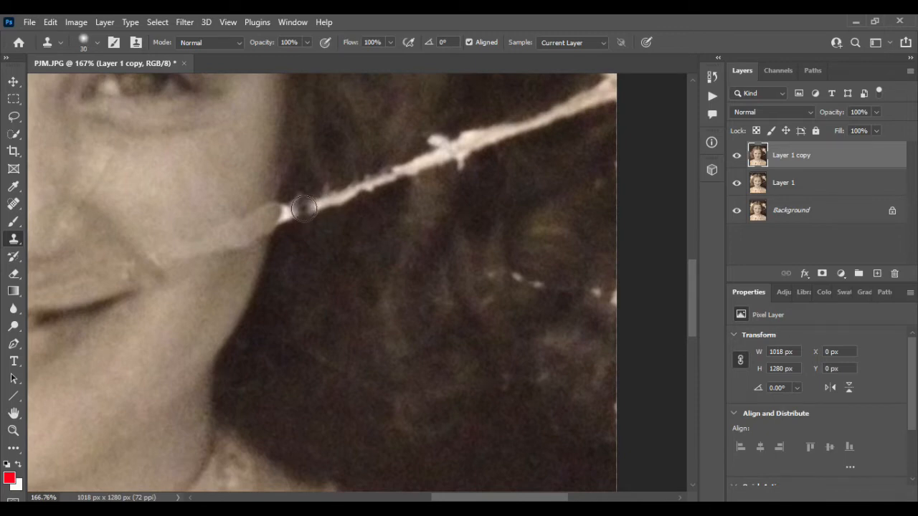
pyautogui.moveTo(303, 208)
pyautogui.mouseDown()
pyautogui.moveTo(289, 207)
pyautogui.moveTo(288, 217)
pyautogui.moveTo(461, 142)
pyautogui.moveTo(439, 141)
pyautogui.moveTo(455, 158)
pyautogui.mouseUp()
# - Clone dark hair over the rest of the white tear up to the photo's right edge and over the specks below it
pyautogui.scroll(4, 444, 158)
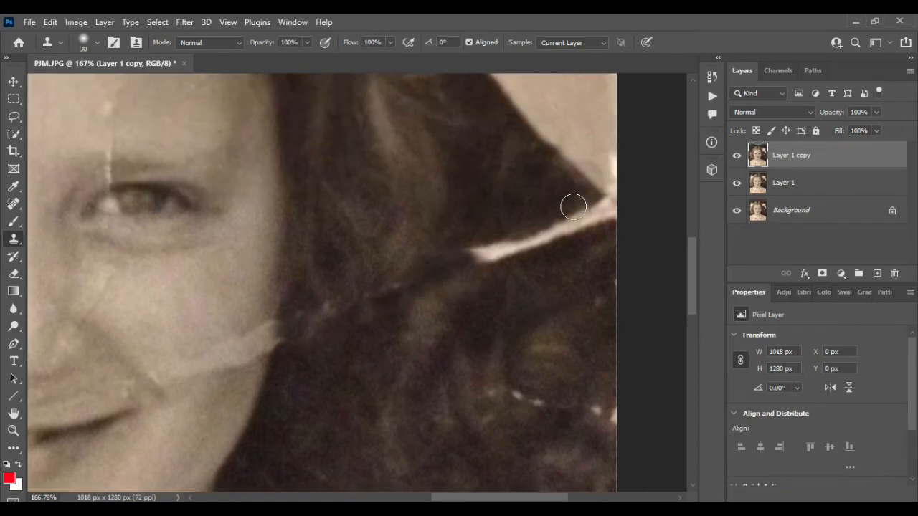
pyautogui.keyDown('alt'); pyautogui.click(521, 336); pyautogui.keyUp('alt')
pyautogui.moveTo(595, 209)
pyautogui.mouseDown()
pyautogui.moveTo(525, 246)
pyautogui.moveTo(587, 216)
pyautogui.moveTo(573, 215)
pyautogui.moveTo(451, 263)
pyautogui.moveTo(529, 250)
pyautogui.moveTo(475, 267)
pyautogui.mouseUp()
pyautogui.keyDown('alt'); pyautogui.click(510, 326); pyautogui.keyUp('alt')
pyautogui.moveTo(489, 375)
pyautogui.mouseDown()
pyautogui.moveTo(510, 396)
pyautogui.moveTo(472, 392)
pyautogui.moveTo(607, 421)
pyautogui.mouseUp()
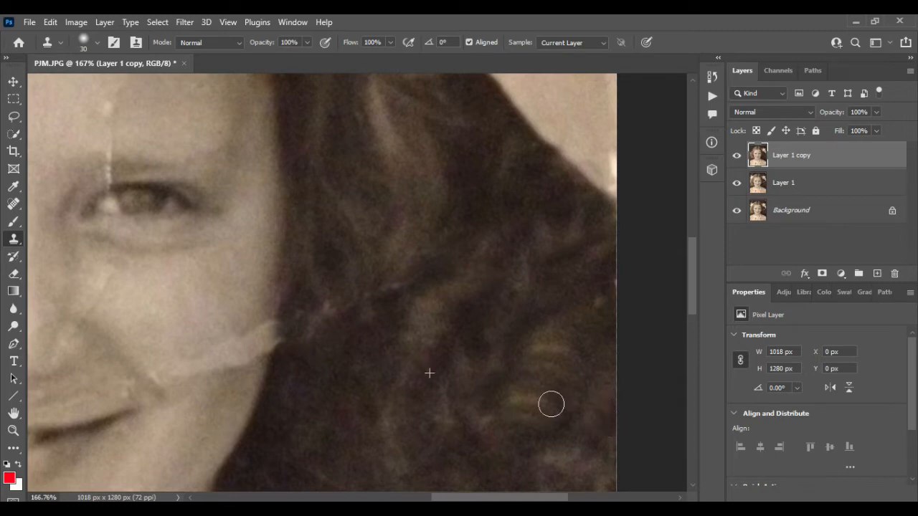
# - Clone dark background over the white crease above the hair bow and over the specks along the photo's upper right edge
pyautogui.scroll(4, 494, 370)
pyautogui.scroll(-5, 494, 367)
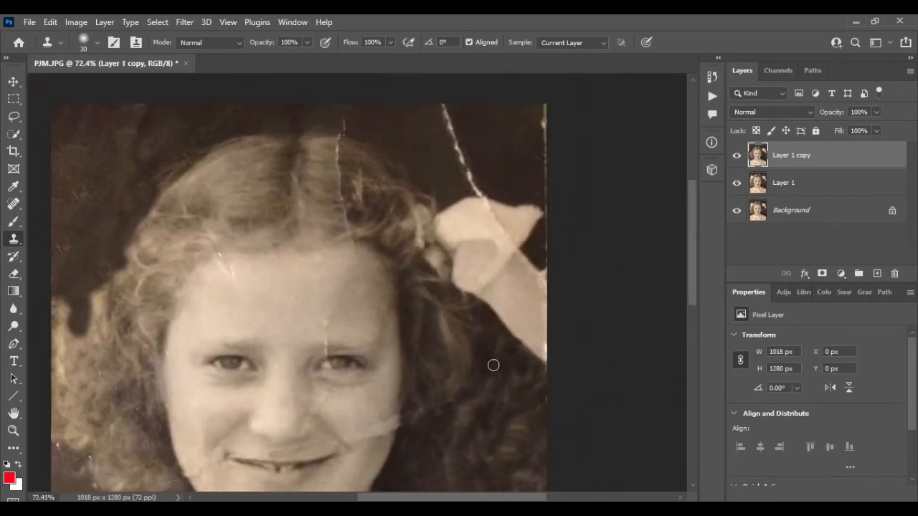
pyautogui.scroll(3, 493, 365)
pyautogui.scroll(3, 512, 247)
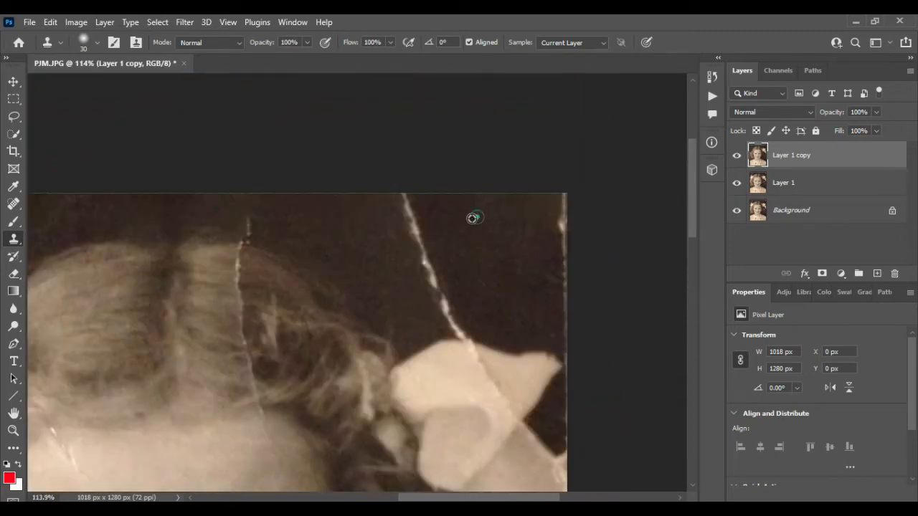
pyautogui.moveTo(406, 196)
pyautogui.mouseDown()
pyautogui.moveTo(428, 237)
pyautogui.moveTo(402, 203)
pyautogui.moveTo(448, 312)
pyautogui.moveTo(454, 254)
pyautogui.moveTo(447, 313)
pyautogui.moveTo(461, 336)
pyautogui.mouseUp()
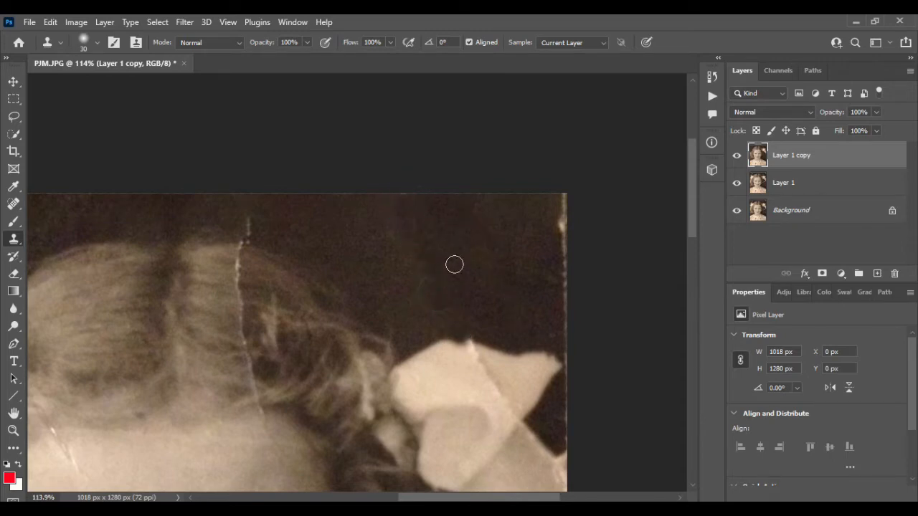
pyautogui.keyDown('alt'); pyautogui.click(505, 226); pyautogui.keyUp('alt')
pyautogui.moveTo(564, 200)
pyautogui.mouseDown()
pyautogui.moveTo(570, 294)
pyautogui.moveTo(568, 321)
pyautogui.moveTo(556, 311)
pyautogui.moveTo(562, 339)
pyautogui.mouseUp()
pyautogui.keyDown('alt'); pyautogui.click(499, 240); pyautogui.keyUp('alt')
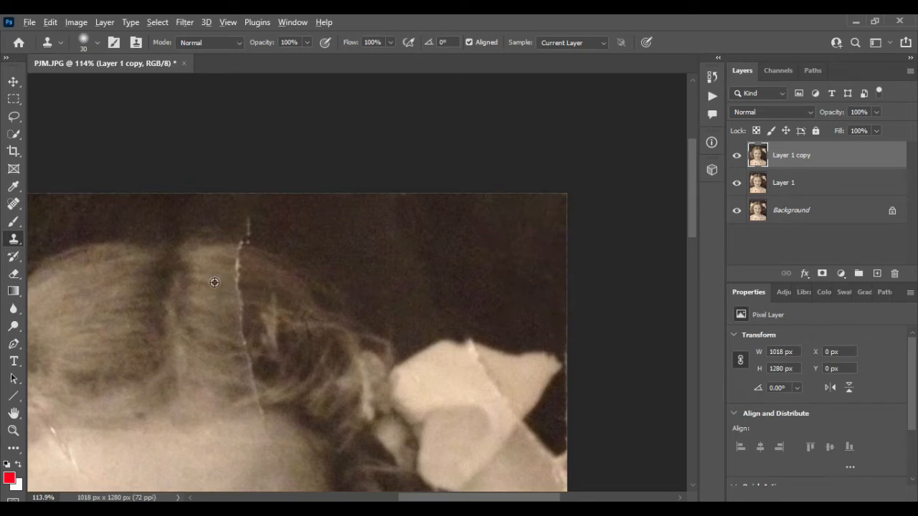
# - Clone hair texture over the thin white crease right of the parting down to the forehead and soften the bright strand beside it
pyautogui.scroll(3, 215, 281)
pyautogui.moveTo(250, 238); pyautogui.dragTo(252, 373)
pyautogui.scroll(-3, 253, 373)
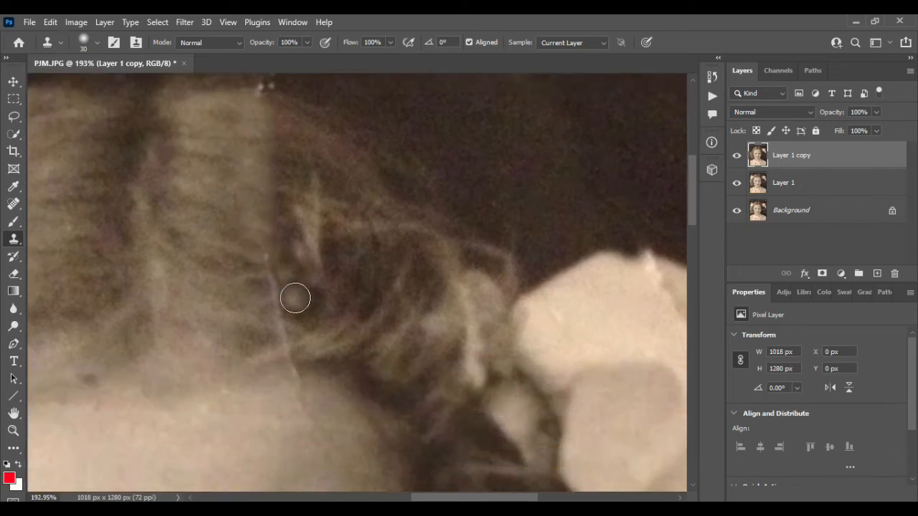
pyautogui.moveTo(276, 269); pyautogui.dragTo(276, 306)
pyautogui.keyDown('alt'); pyautogui.click(295, 185); pyautogui.keyUp('alt')
pyautogui.moveTo(283, 251); pyautogui.dragTo(284, 353)
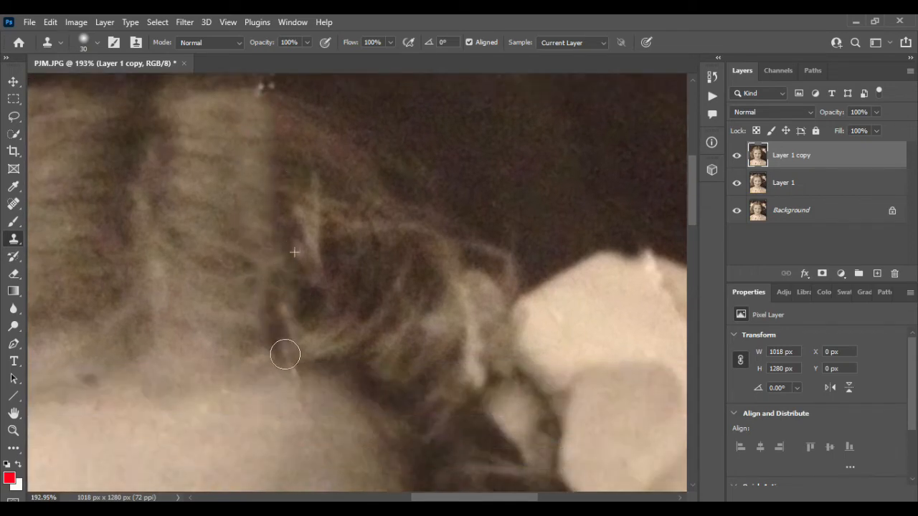
pyautogui.keyDown('alt'); pyautogui.click(263, 218); pyautogui.keyUp('alt')
pyautogui.moveTo(320, 203); pyautogui.dragTo(320, 254)
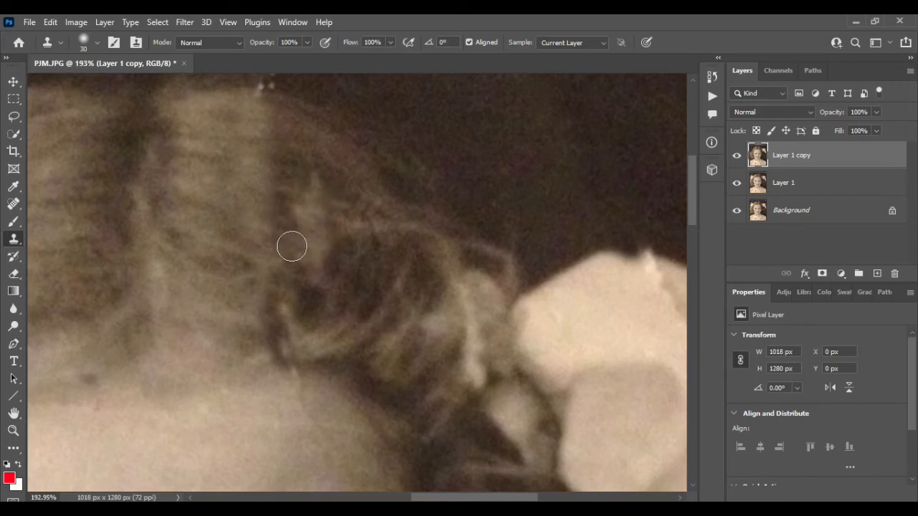
# - Enlarge the clone brush to 90 and clone dark background over most of the pale hair bow
pyautogui.scroll(-4, 291, 246)
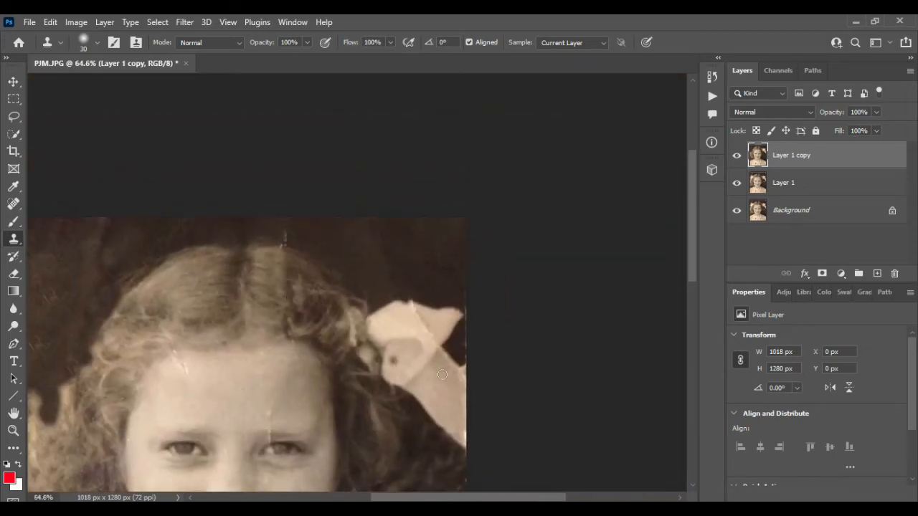
pyautogui.scroll(-3, 441, 375)
pyautogui.scroll(3, 396, 257)
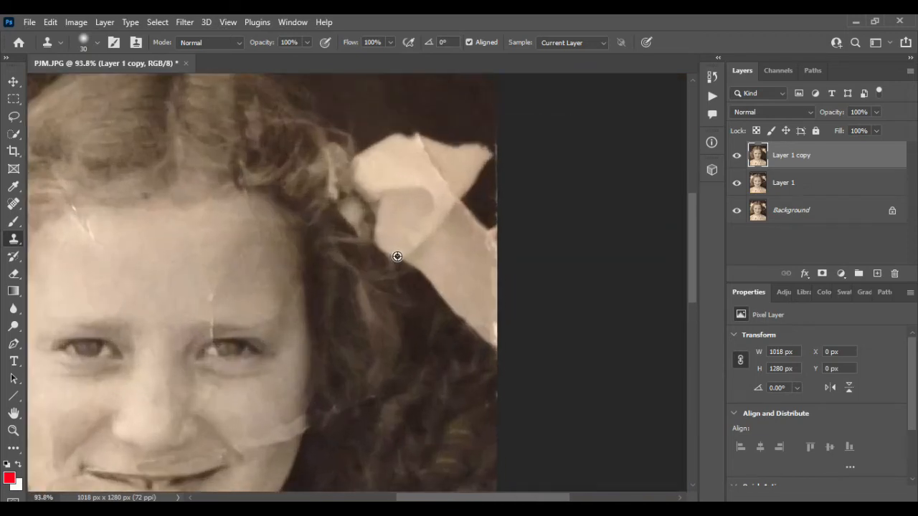
pyautogui.scroll(-4, 397, 257)
pyautogui.hscroll(2, 397, 258)
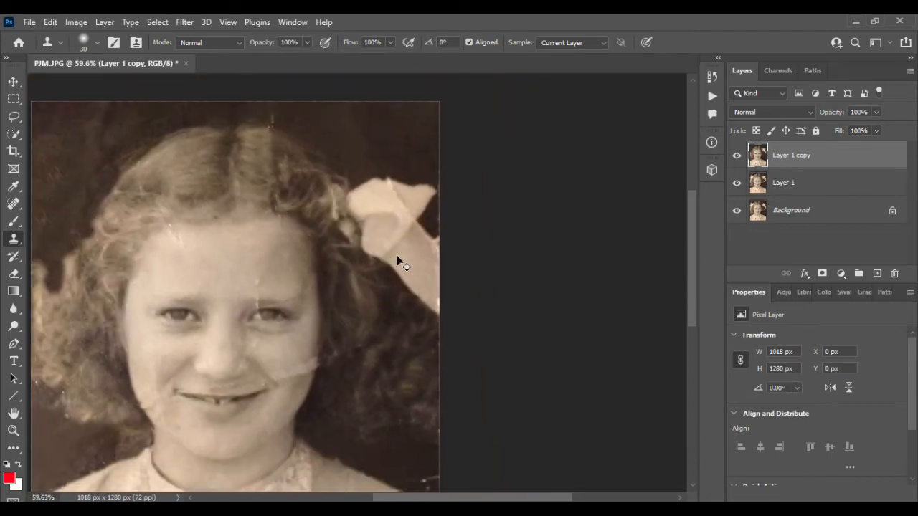
pyautogui.scroll(1, 405, 244)
pyautogui.scroll(1, 391, 133)
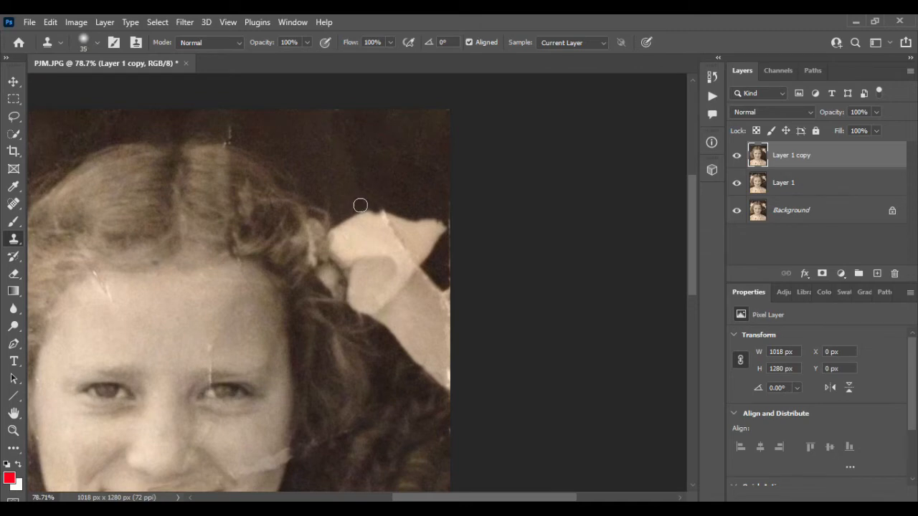
pyautogui.press(']')
pyautogui.press(']')
pyautogui.press(']')
pyautogui.press(']')
pyautogui.press(']')
pyautogui.press(']')
pyautogui.press(']')
pyautogui.moveTo(361, 205); pyautogui.dragTo(424, 224)
pyautogui.moveTo(379, 171)
pyautogui.mouseDown()
pyautogui.moveTo(414, 213)
pyautogui.moveTo(426, 214)
pyautogui.moveTo(425, 246)
pyautogui.moveTo(372, 216)
pyautogui.moveTo(351, 247)
pyautogui.moveTo(434, 303)
pyautogui.mouseUp()
pyautogui.moveTo(433, 270)
pyautogui.mouseDown()
pyautogui.moveTo(438, 328)
pyautogui.moveTo(405, 292)
pyautogui.moveTo(402, 254)
pyautogui.moveTo(370, 271)
pyautogui.moveTo(367, 291)
pyautogui.moveTo(398, 323)
pyautogui.moveTo(412, 294)
pyautogui.mouseUp()
# - Clone dark background over the bow's remaining ribbon end and even out the area between the hair and the photo's right edge
pyautogui.keyDown('alt'); pyautogui.click(420, 162); pyautogui.keyUp('alt')
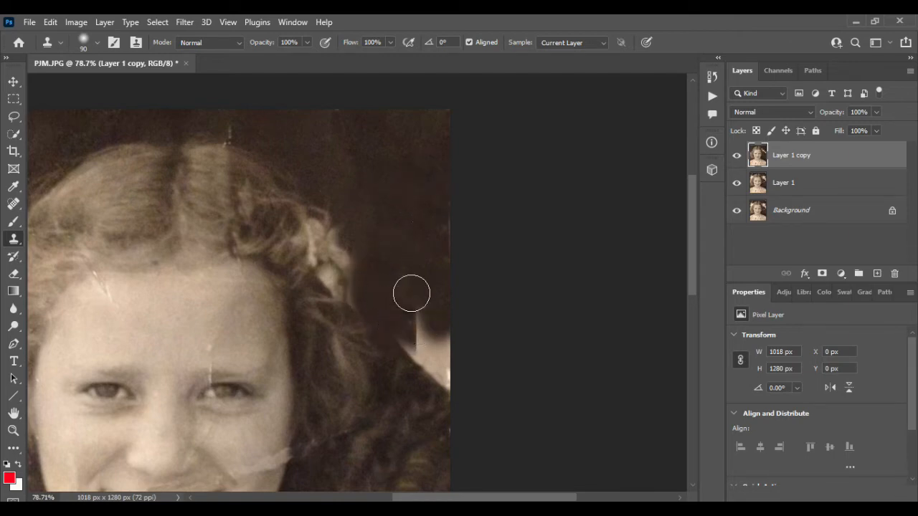
pyautogui.keyDown('alt'); pyautogui.click(402, 218); pyautogui.keyUp('alt')
pyautogui.moveTo(414, 326)
pyautogui.mouseDown()
pyautogui.moveTo(428, 361)
pyautogui.moveTo(447, 371)
pyautogui.moveTo(452, 352)
pyautogui.mouseUp()
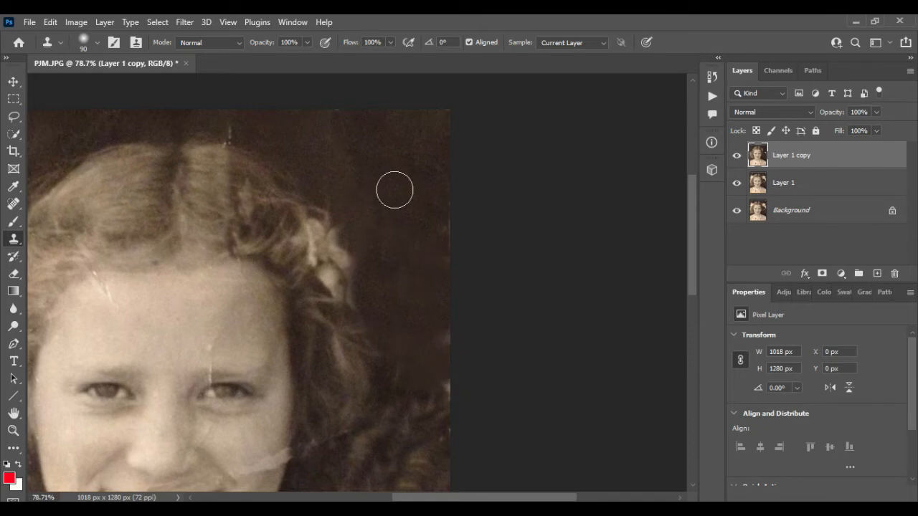
pyautogui.keyDown('alt'); pyautogui.click(386, 163); pyautogui.keyUp('alt')
pyautogui.moveTo(440, 228); pyautogui.dragTo(451, 393)
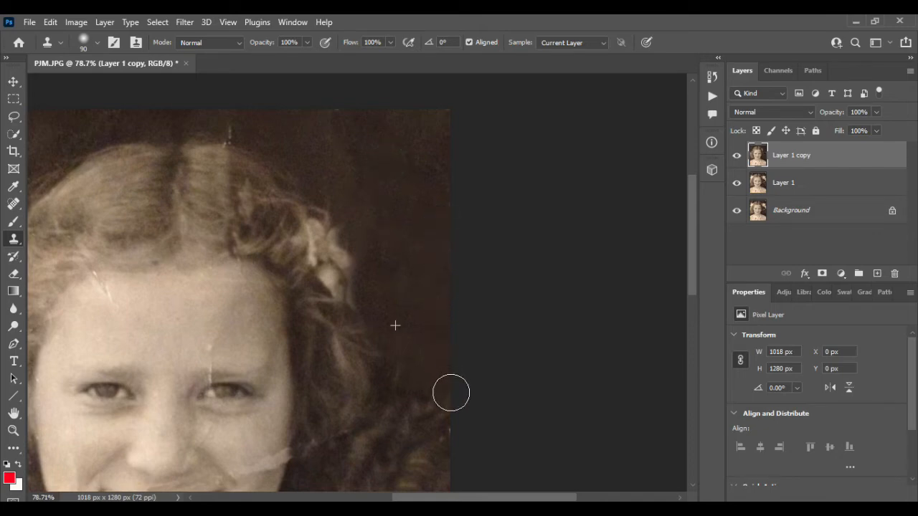
pyautogui.keyDown('alt'); pyautogui.click(405, 195); pyautogui.keyUp('alt')
pyautogui.click(355, 209)
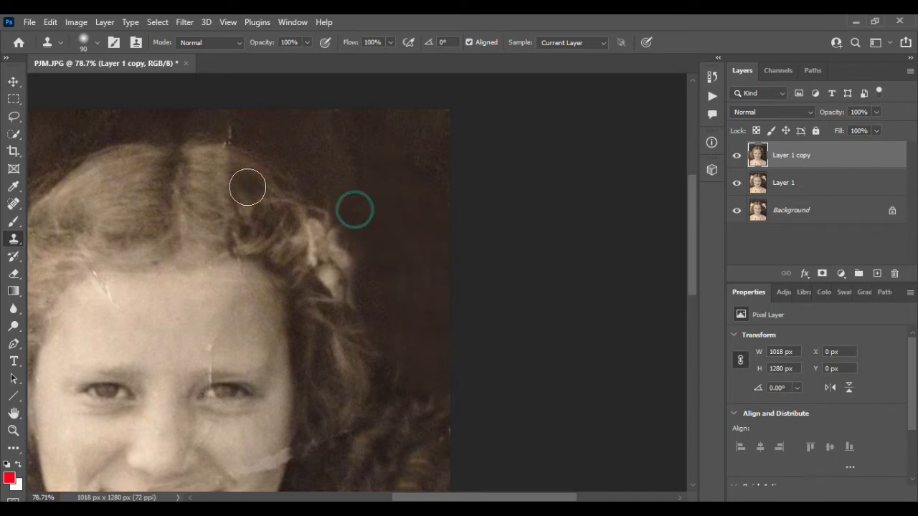
# - Clone hair from beside the parting over the bright bow knot at the right side of the head
pyautogui.keyDown('alt'); pyautogui.click(217, 173); pyautogui.keyUp('alt')
pyautogui.moveTo(275, 211)
pyautogui.mouseDown()
pyautogui.moveTo(296, 224)
pyautogui.moveTo(322, 254)
pyautogui.moveTo(334, 299)
pyautogui.mouseUp()
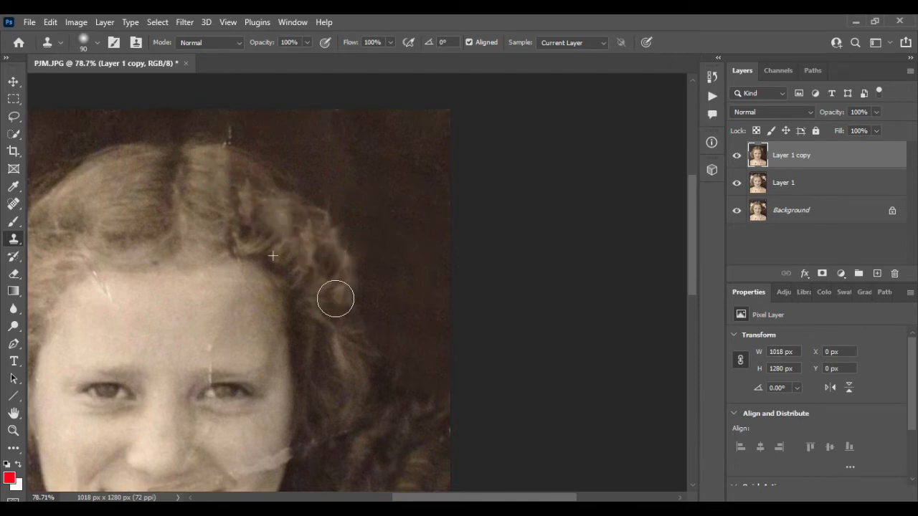
pyautogui.keyDown('alt'); pyautogui.click(221, 186); pyautogui.keyUp('alt')
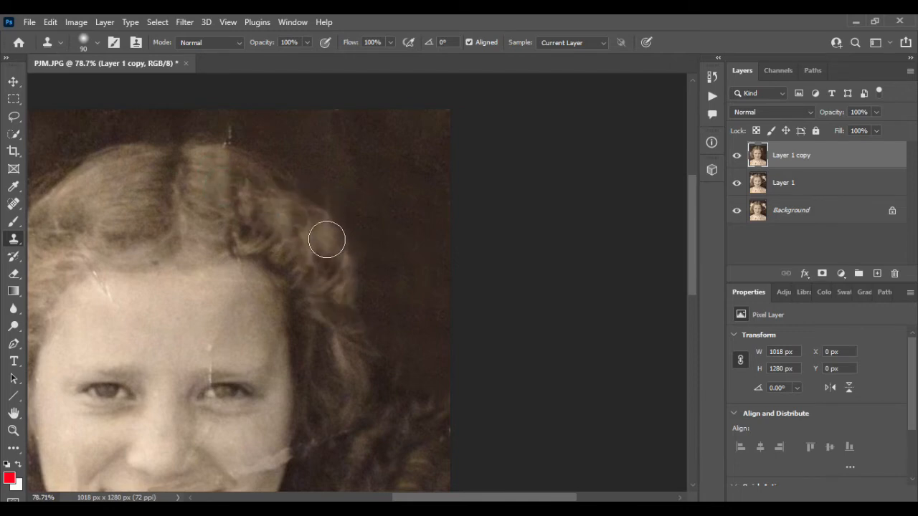
pyautogui.moveTo(326, 240); pyautogui.dragTo(332, 307)
# - Clone curls over the faded patches and specks along the outer edge of the hair on the photo's left side
pyautogui.scroll(-5, 332, 307)
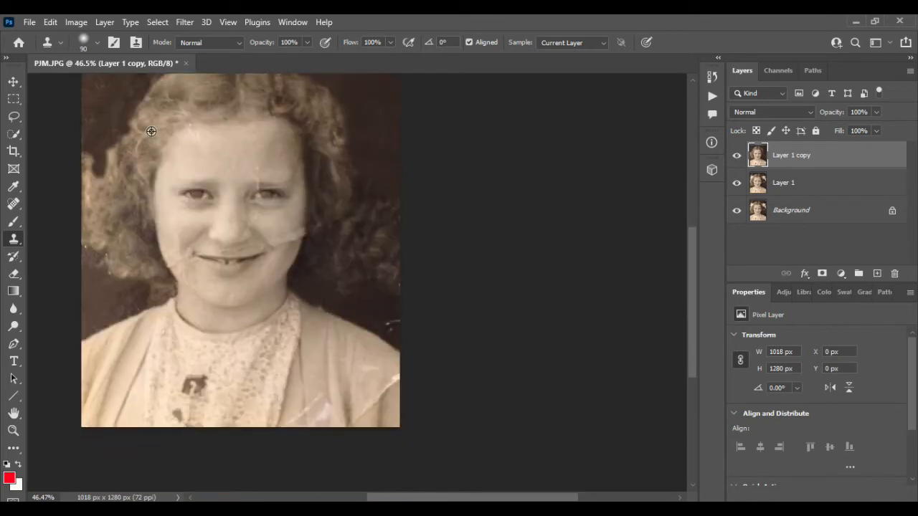
pyautogui.keyDown('alt'); pyautogui.click(133, 152); pyautogui.keyUp('alt')
pyautogui.moveTo(114, 182)
pyautogui.mouseDown()
pyautogui.moveTo(109, 228)
pyautogui.moveTo(98, 180)
pyautogui.moveTo(112, 160)
pyautogui.moveTo(87, 222)
pyautogui.moveTo(94, 189)
pyautogui.moveTo(87, 239)
pyautogui.moveTo(101, 223)
pyautogui.moveTo(97, 258)
pyautogui.moveTo(107, 234)
pyautogui.moveTo(94, 258)
pyautogui.mouseUp()
pyautogui.keyDown('alt'); pyautogui.click(111, 159); pyautogui.keyUp('alt')
pyautogui.keyDown('alt'); pyautogui.click(88, 195); pyautogui.keyUp('alt')
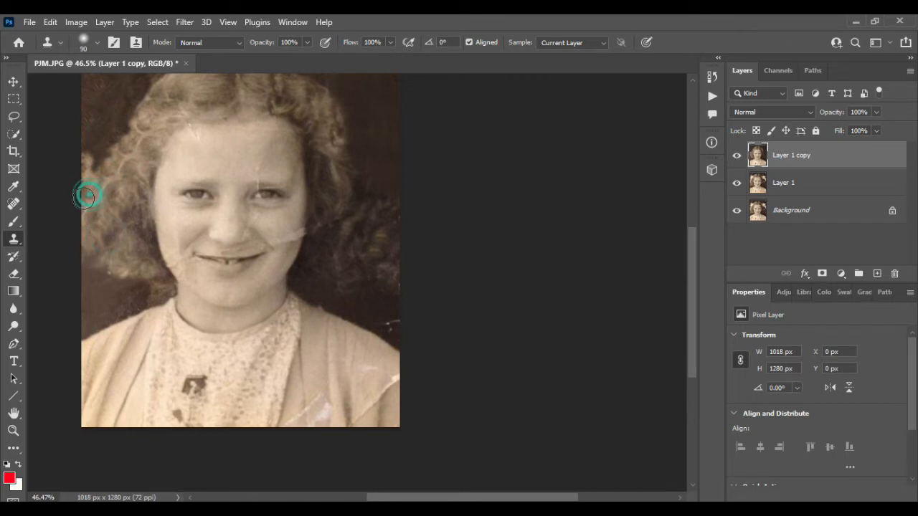
pyautogui.click(84, 162)
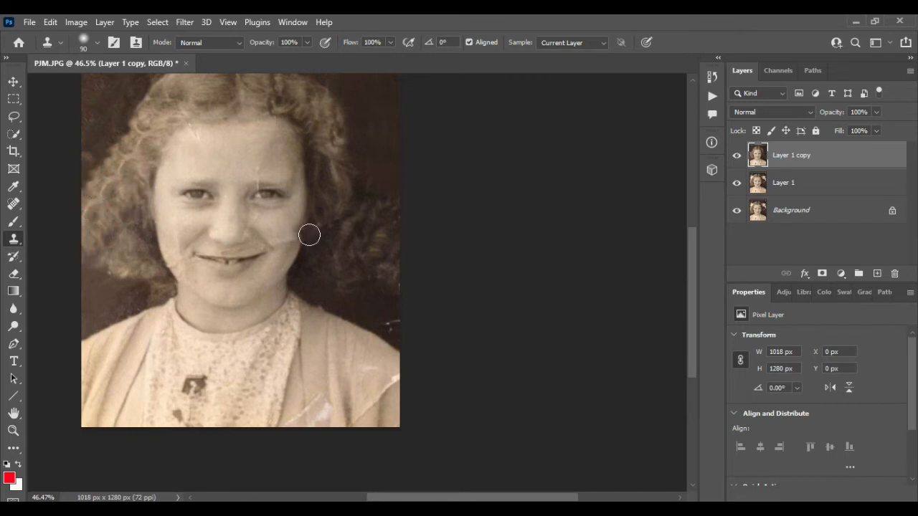
# - Try to fill out the hair on the photo's right side by cloning lighter curls from the opposite side
pyautogui.scroll(5, 380, 236)
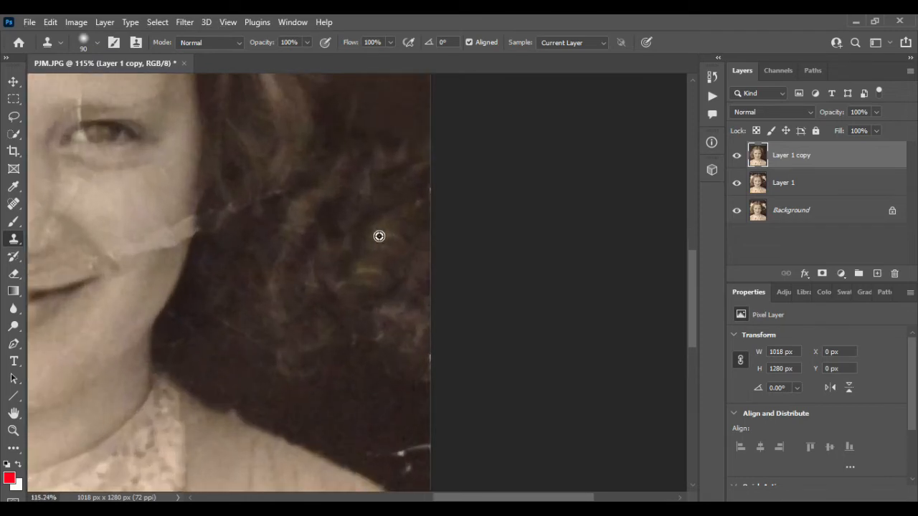
pyautogui.scroll(-5, 379, 236)
pyautogui.scroll(4, 380, 236)
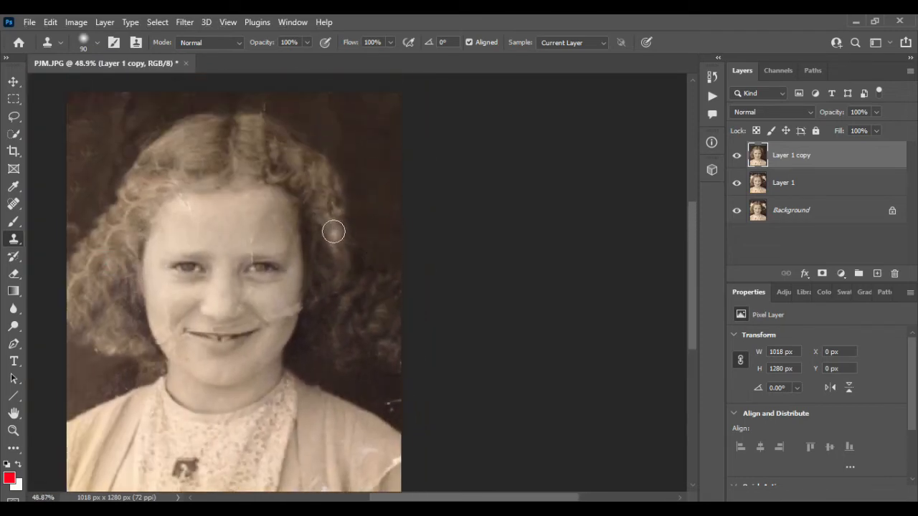
pyautogui.moveTo(334, 230); pyautogui.dragTo(349, 287)
pyautogui.moveTo(347, 251)
pyautogui.mouseDown()
pyautogui.moveTo(354, 299)
pyautogui.moveTo(330, 275)
pyautogui.moveTo(339, 321)
pyautogui.mouseUp()
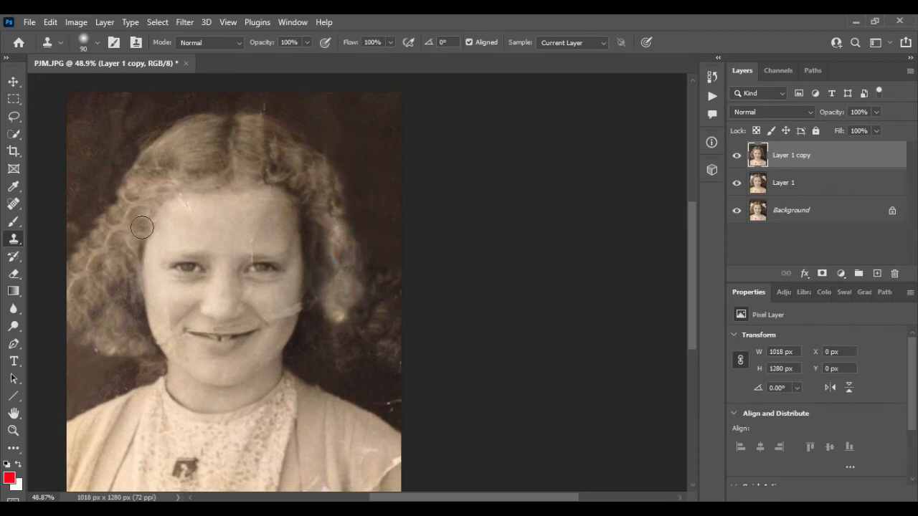
pyautogui.keyDown('alt'); pyautogui.click(118, 234); pyautogui.keyUp('alt')
pyautogui.moveTo(324, 236); pyautogui.dragTo(338, 330)
pyautogui.keyDown('alt'); pyautogui.click(123, 213); pyautogui.keyUp('alt')
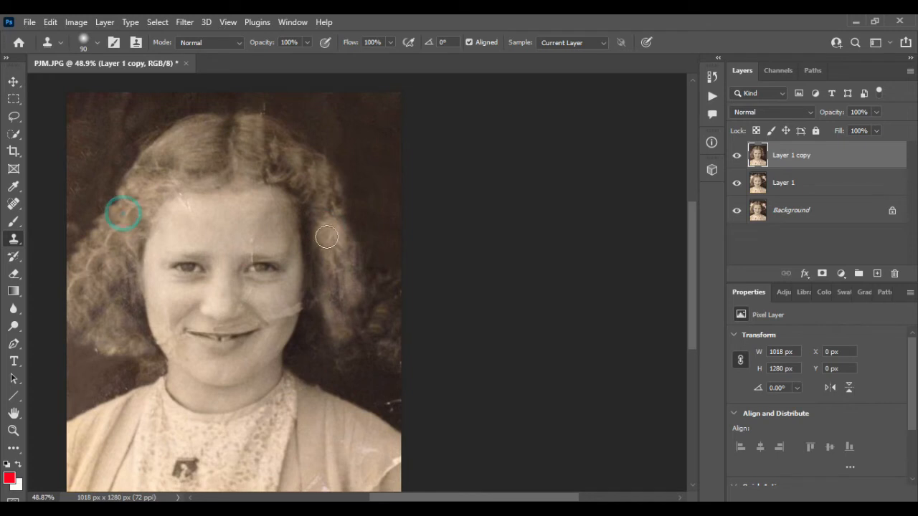
pyautogui.moveTo(339, 204); pyautogui.dragTo(353, 310)
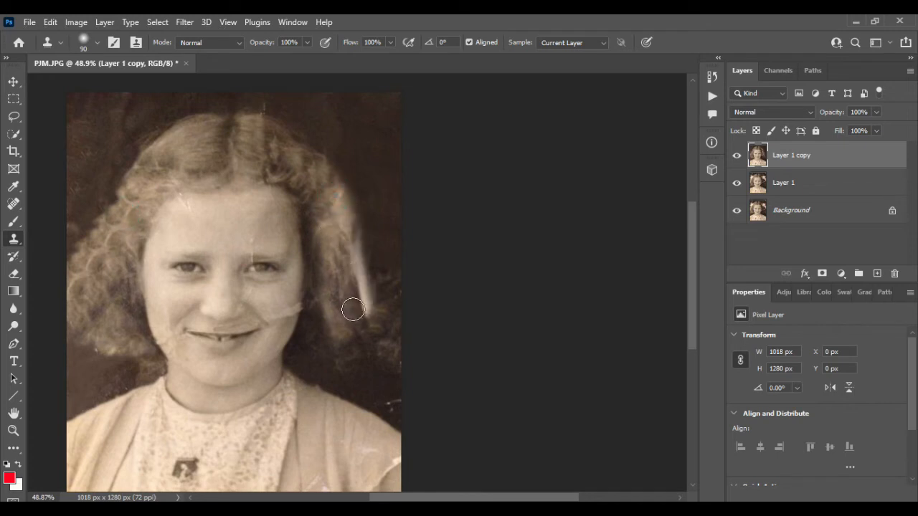
# - Undo the cloned curl strokes on the right side of the hair
pyautogui.hotkey('ctrl', 'z')
pyautogui.hotkey('ctrl', 'z')
pyautogui.hotkey('ctrl', 'z')
pyautogui.hotkey('ctrl', 'z')
pyautogui.hotkey('ctrl', 'z')
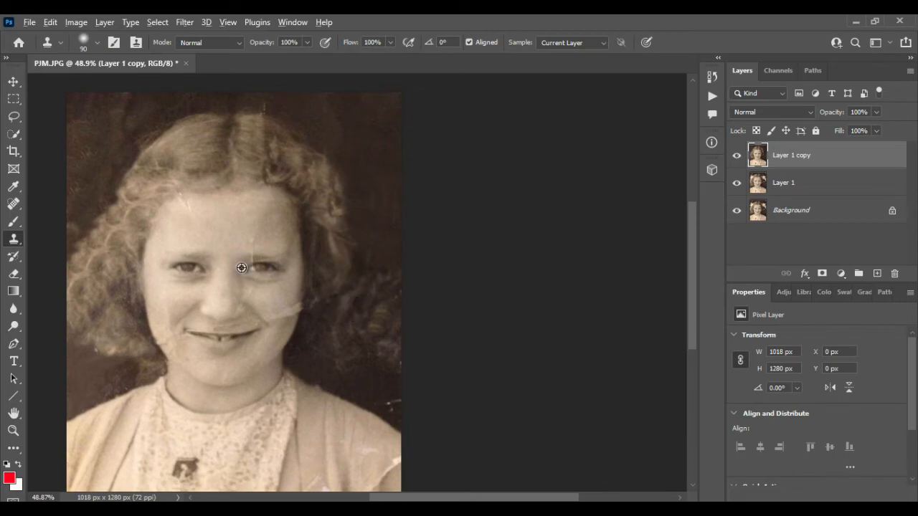
# - Reduce the Clone Stamp brush to 35 px and clone fabric over the curved crease and diagonal tear on the photo's right shoulder
pyautogui.scroll(-3, 241, 267)
pyautogui.scroll(4, 298, 306)
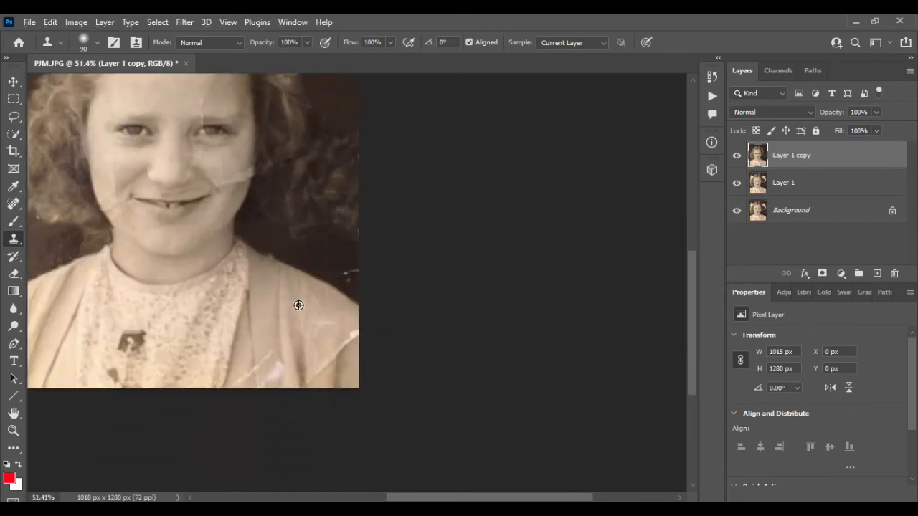
pyautogui.scroll(4, 298, 306)
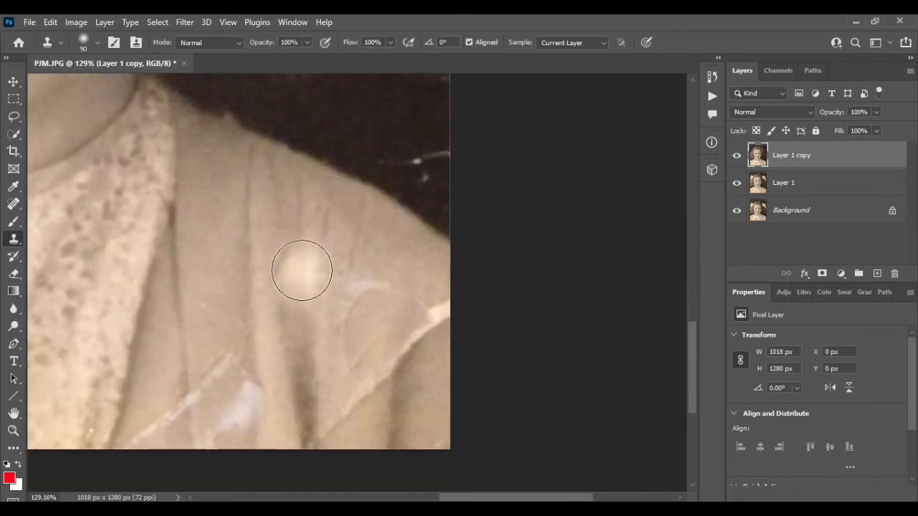
pyautogui.press('[')
pyautogui.press('[')
pyautogui.press('[')
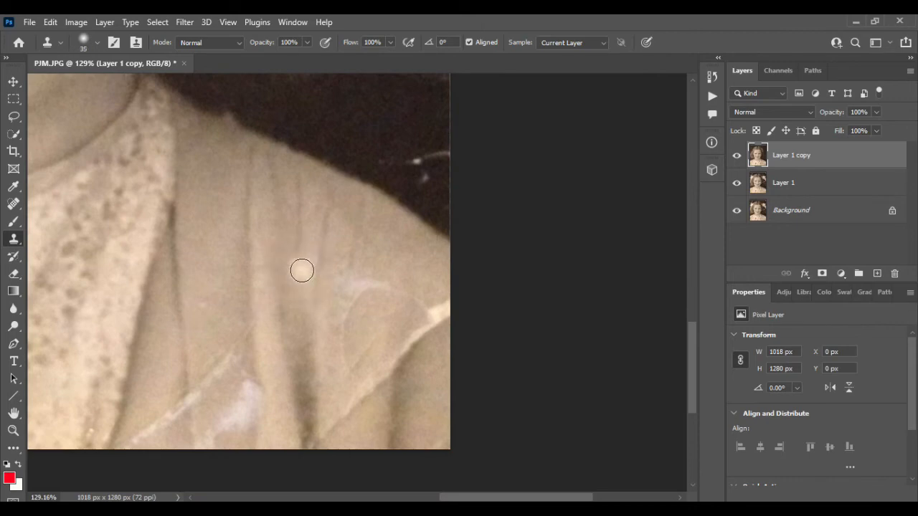
pyautogui.scroll(-2, 302, 270)
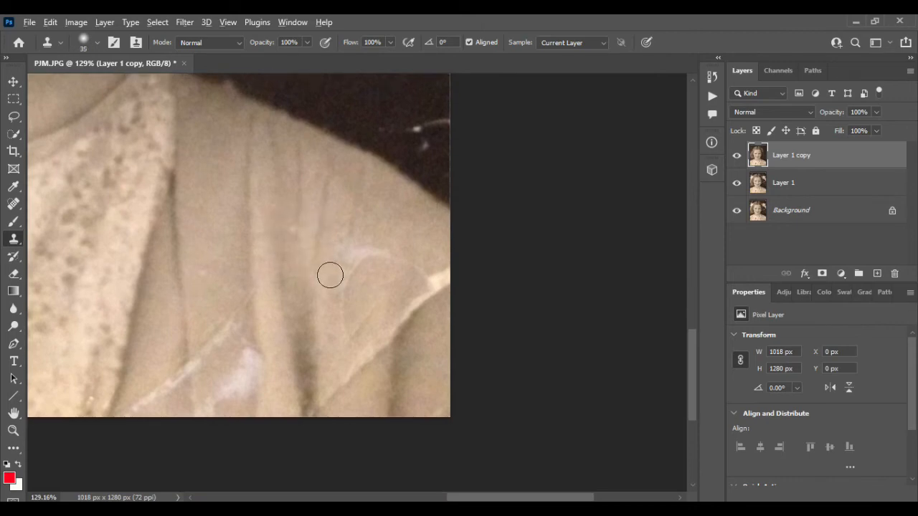
pyautogui.scroll(1, 330, 273)
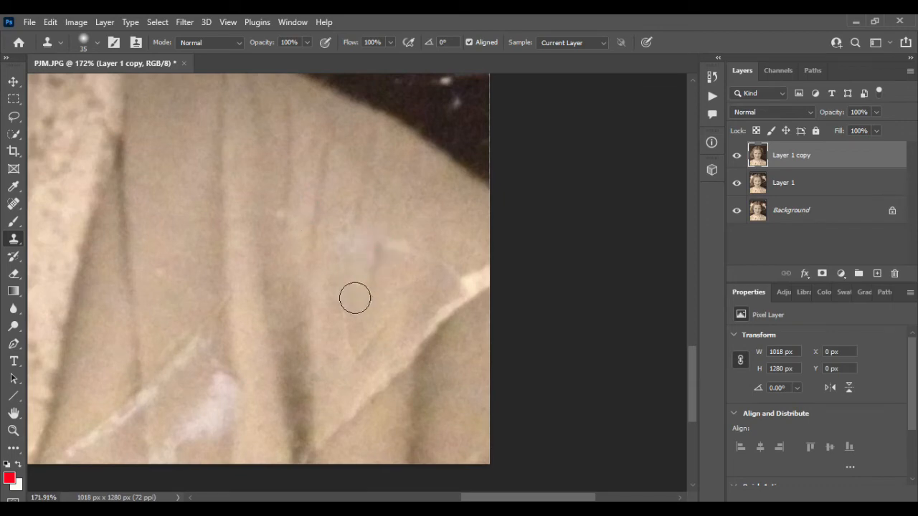
pyautogui.moveTo(352, 299); pyautogui.dragTo(359, 363)
pyautogui.moveTo(465, 275)
pyautogui.mouseDown()
pyautogui.moveTo(467, 312)
pyautogui.moveTo(481, 288)
pyautogui.moveTo(389, 389)
pyautogui.moveTo(345, 421)
pyautogui.mouseUp()
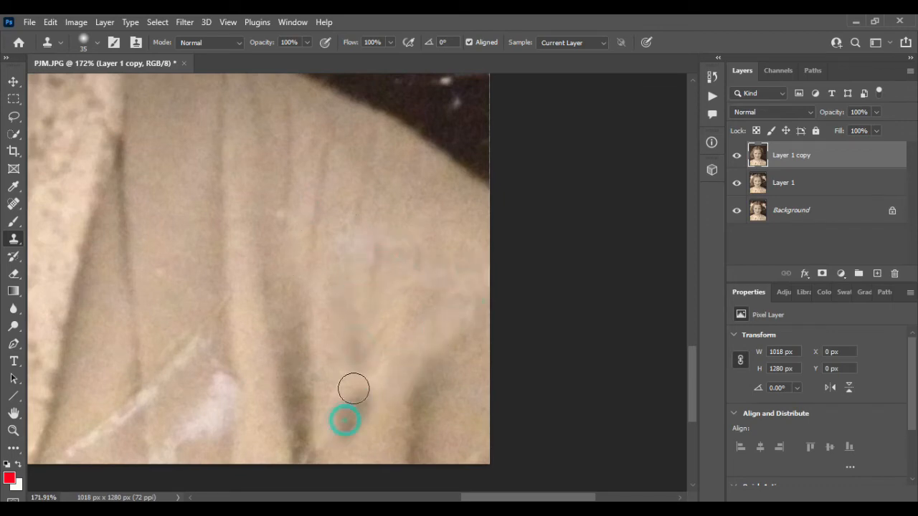
pyautogui.moveTo(382, 338)
pyautogui.mouseDown()
pyautogui.moveTo(311, 436)
pyautogui.moveTo(297, 446)
pyautogui.moveTo(290, 430)
pyautogui.mouseUp()
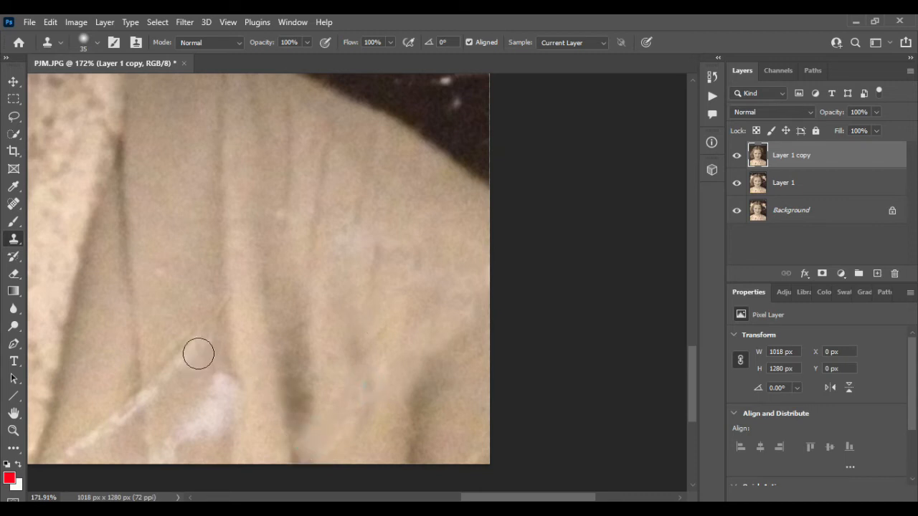
# - Clone fabric over the white stain and upper part of the diagonal tear in the garment's inner fold, continuing the thin fold line
pyautogui.keyDown('alt'); pyautogui.click(183, 237); pyautogui.keyUp('alt')
pyautogui.moveTo(202, 272)
pyautogui.mouseDown()
pyautogui.moveTo(199, 337)
pyautogui.moveTo(225, 383)
pyautogui.moveTo(218, 418)
pyautogui.moveTo(184, 422)
pyautogui.moveTo(188, 338)
pyautogui.mouseUp()
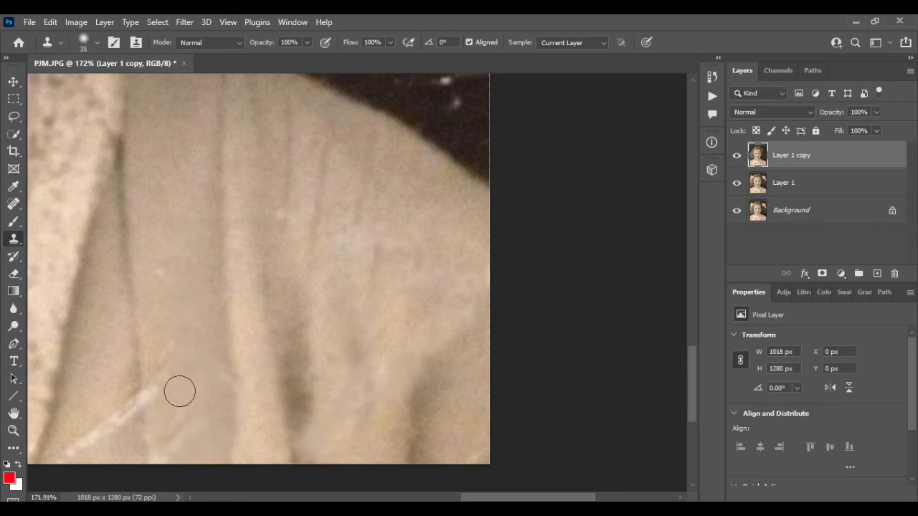
pyautogui.moveTo(179, 392)
pyautogui.mouseDown()
pyautogui.moveTo(157, 428)
pyautogui.moveTo(161, 386)
pyautogui.mouseUp()
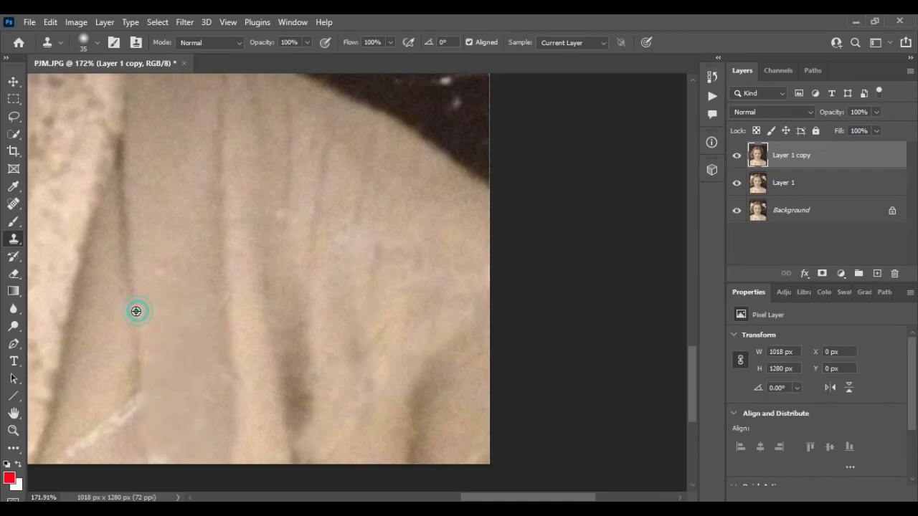
pyautogui.moveTo(135, 323); pyautogui.dragTo(136, 457)
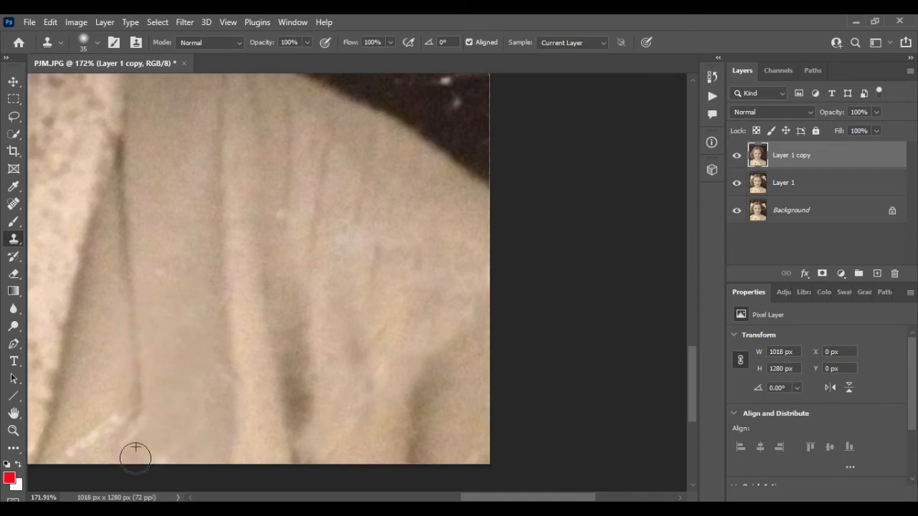
# - Clone fabric over the remaining white tear beside the speckled front panel at the photo's lower edge
pyautogui.scroll(-4, 168, 299)
pyautogui.hscroll(-4, 170, 301)
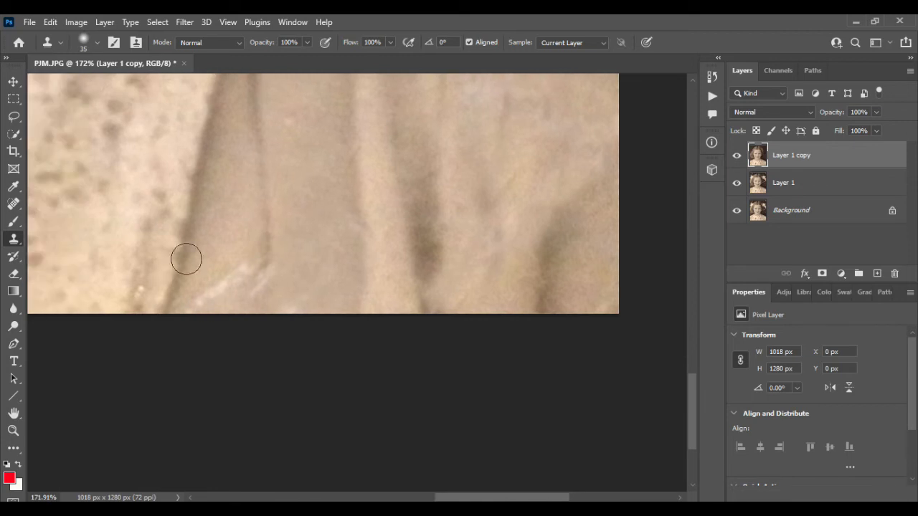
pyautogui.keyDown('alt'); pyautogui.click(210, 222); pyautogui.keyUp('alt')
pyautogui.moveTo(209, 251)
pyautogui.mouseDown()
pyautogui.moveTo(190, 315)
pyautogui.moveTo(216, 292)
pyautogui.mouseUp()
pyautogui.moveTo(242, 263)
pyautogui.mouseDown()
pyautogui.moveTo(238, 286)
pyautogui.moveTo(248, 289)
pyautogui.moveTo(271, 256)
pyautogui.mouseUp()
pyautogui.scroll(-4, 269, 254)
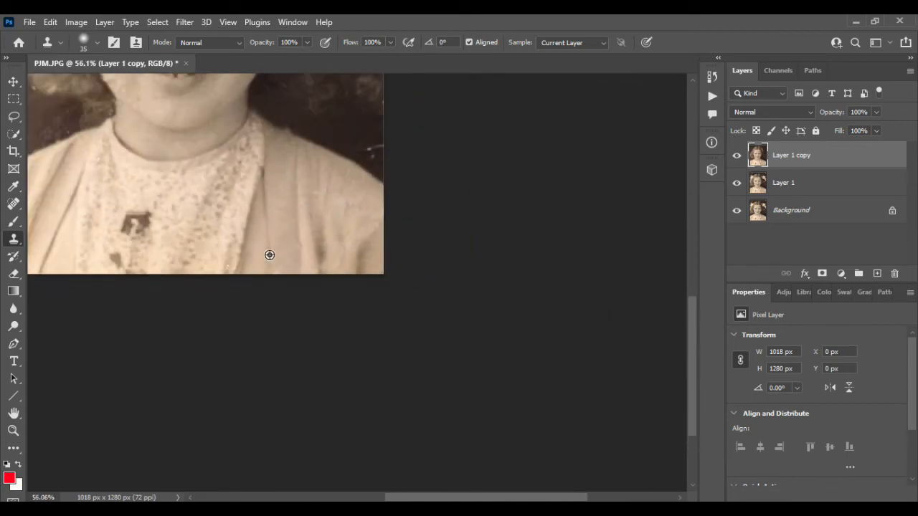
# - Clone forehead skin over the white diagonal scratch below the hairline on the photo's left side
pyautogui.scroll(6, 188, 223)
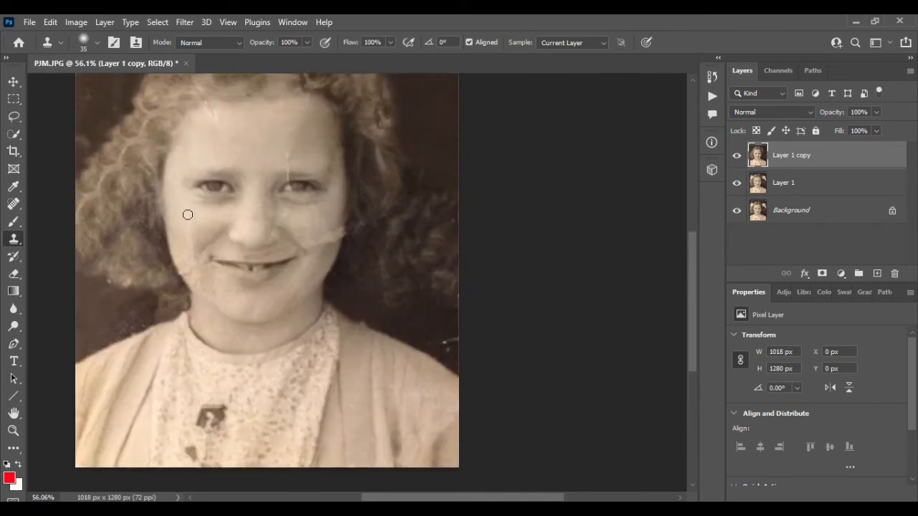
pyautogui.scroll(4, 211, 185)
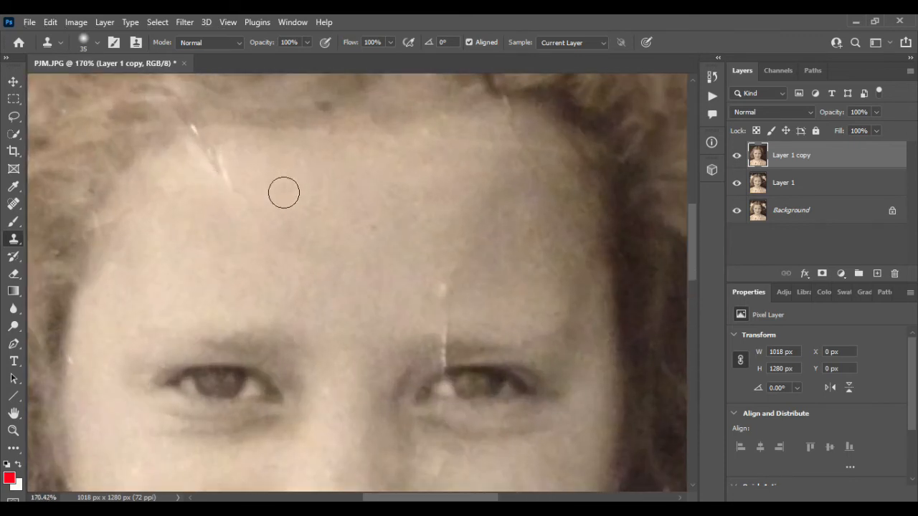
pyautogui.moveTo(244, 195)
pyautogui.mouseDown()
pyautogui.moveTo(216, 174)
pyautogui.moveTo(204, 143)
pyautogui.moveTo(242, 189)
pyautogui.moveTo(245, 214)
pyautogui.mouseUp()
pyautogui.keyDown('alt'); pyautogui.click(296, 199); pyautogui.keyUp('alt')
pyautogui.keyDown('alt'); pyautogui.click(254, 244); pyautogui.keyUp('alt')
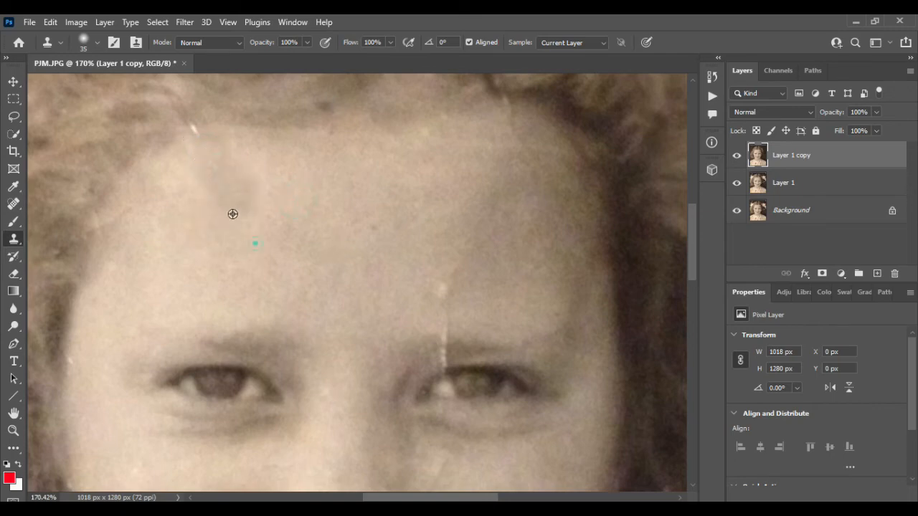
pyautogui.moveTo(212, 159); pyautogui.dragTo(268, 215)
pyautogui.scroll(5, 259, 208)
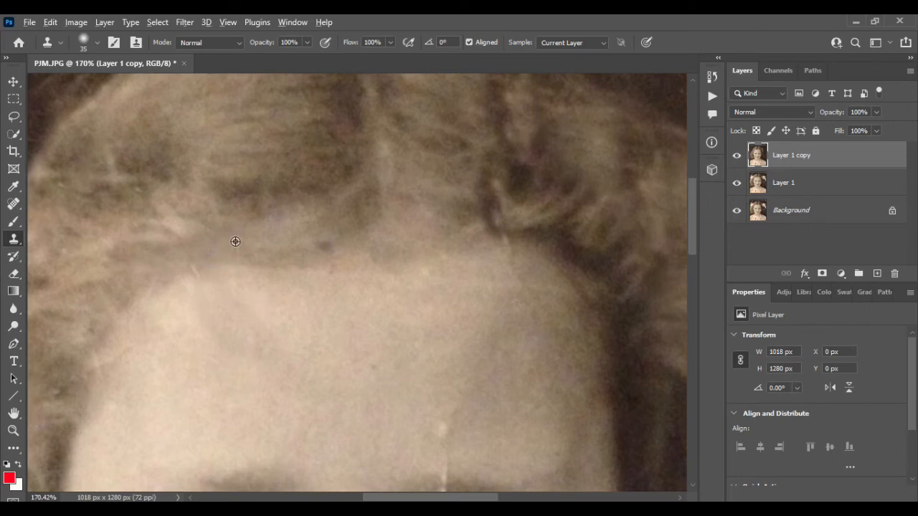
# - Clone forehead skin over the pale spot above the eyebrow on the photo's right side
pyautogui.scroll(-5, 235, 242)
pyautogui.scroll(-2, 390, 295)
pyautogui.scroll(5, 393, 295)
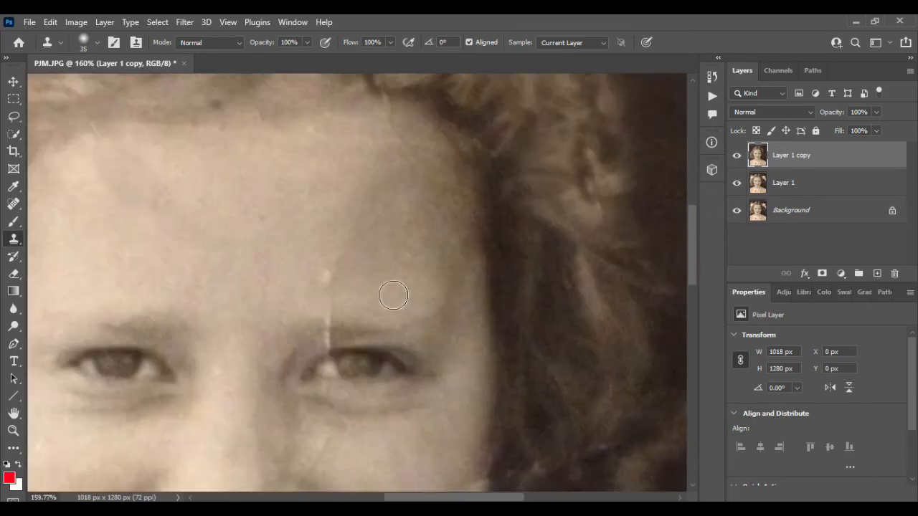
pyautogui.scroll(-2, 393, 295)
pyautogui.keyDown('alt'); pyautogui.click(385, 225); pyautogui.keyUp('alt')
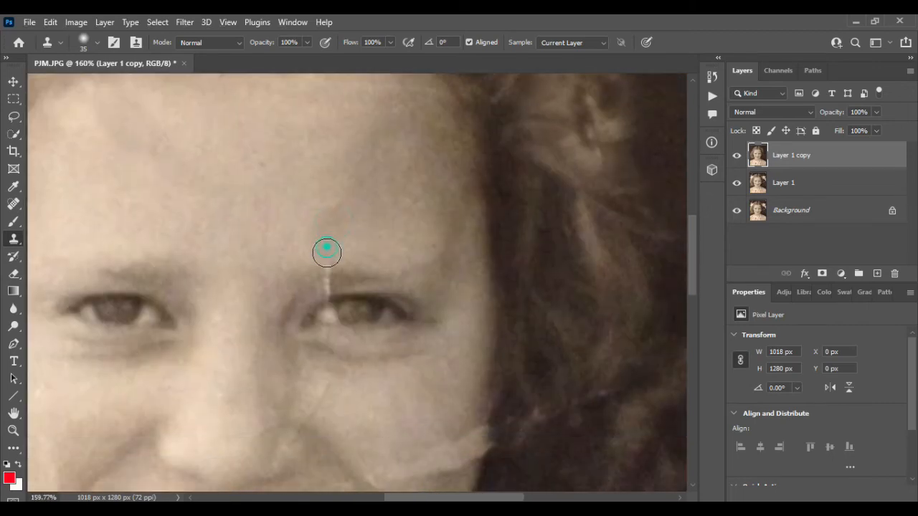
# - Clone eyebrow and eyelid texture over the white vertical line above the eye on the photo's right side
pyautogui.scroll(-3, 322, 245)
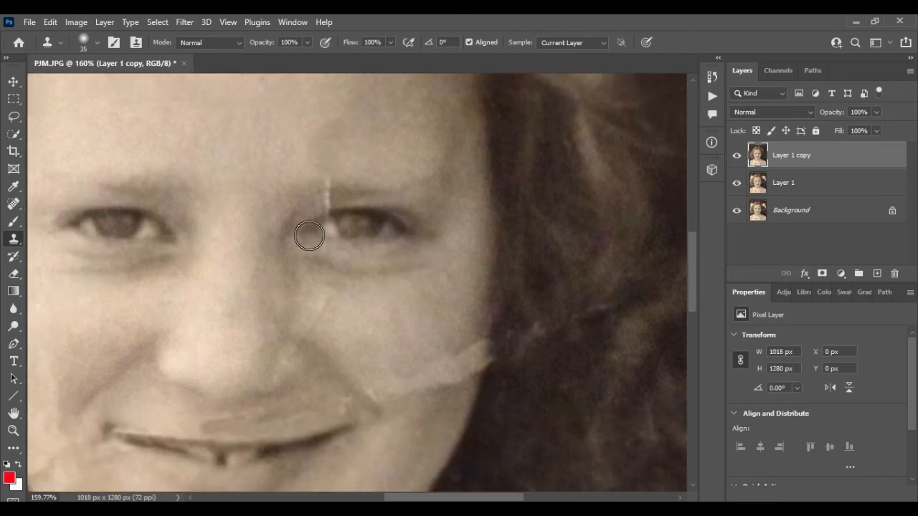
pyautogui.scroll(-1, 423, 237)
pyautogui.scroll(5, 314, 131)
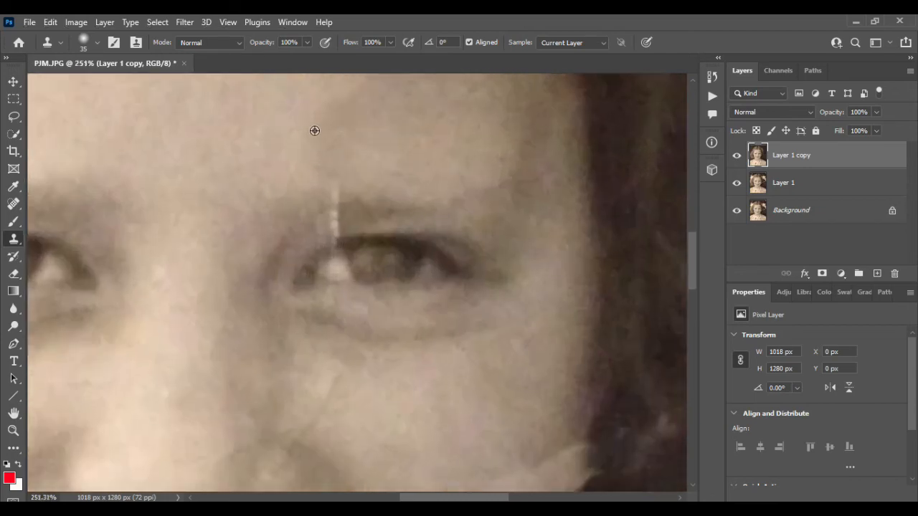
pyautogui.scroll(1, 315, 131)
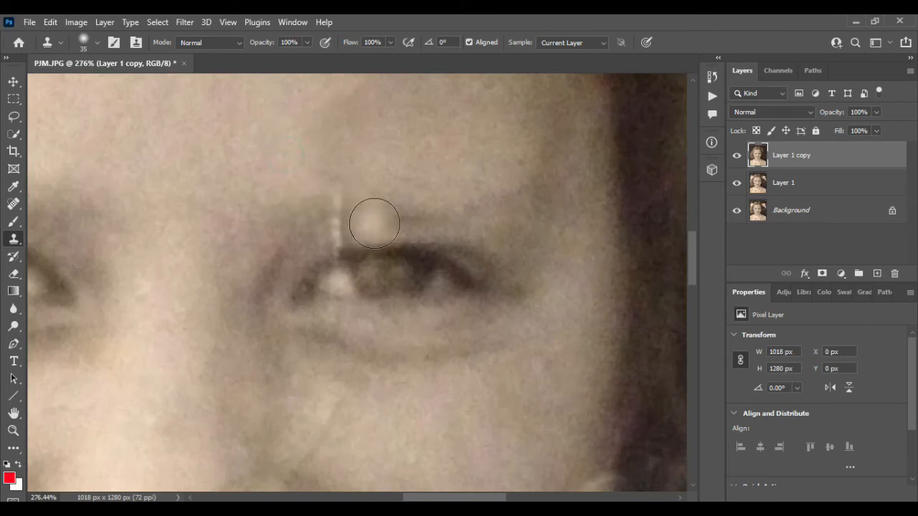
pyautogui.keyDown('alt'); pyautogui.click(416, 219); pyautogui.keyUp('alt')
pyautogui.moveTo(343, 214); pyautogui.dragTo(328, 219)
pyautogui.click(328, 221)
pyautogui.scroll(-3, 419, 226)
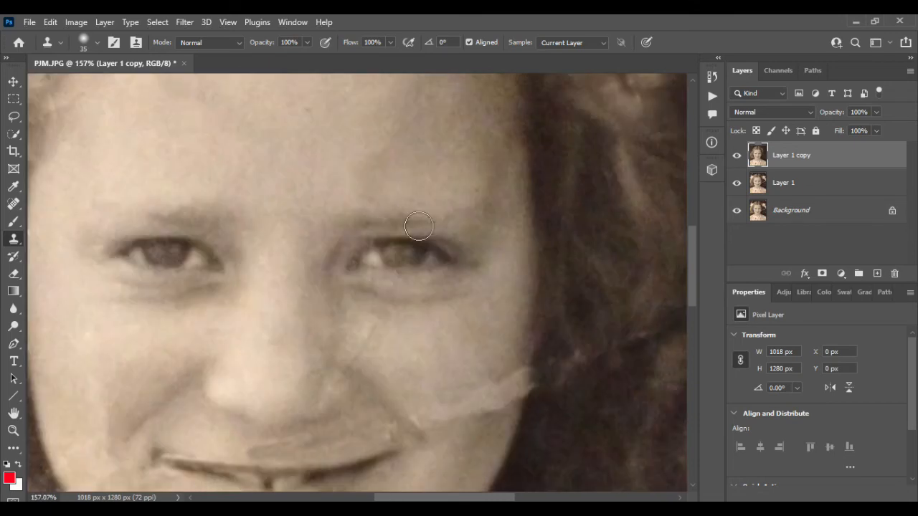
# - Clone skin over the crease beside the nose and the damaged strip between the nose and upper lip
pyautogui.scroll(-3, 418, 227)
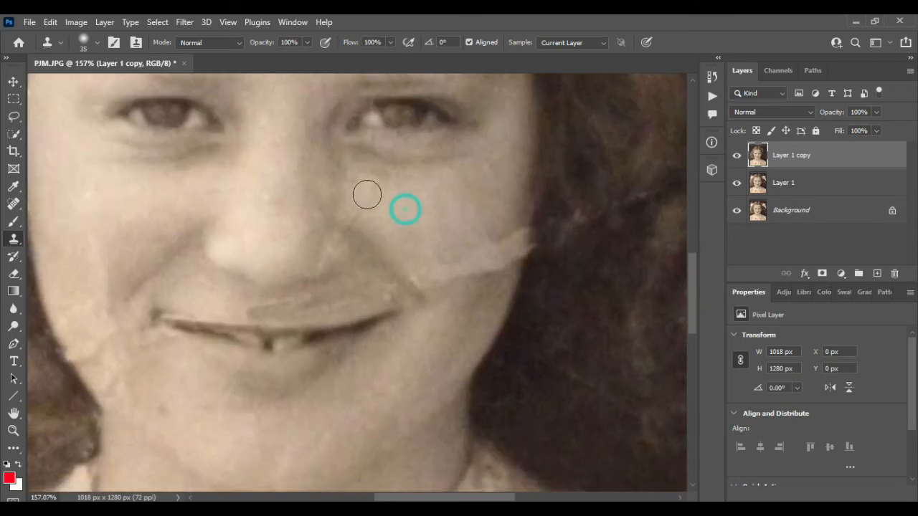
pyautogui.moveTo(360, 210); pyautogui.dragTo(352, 217)
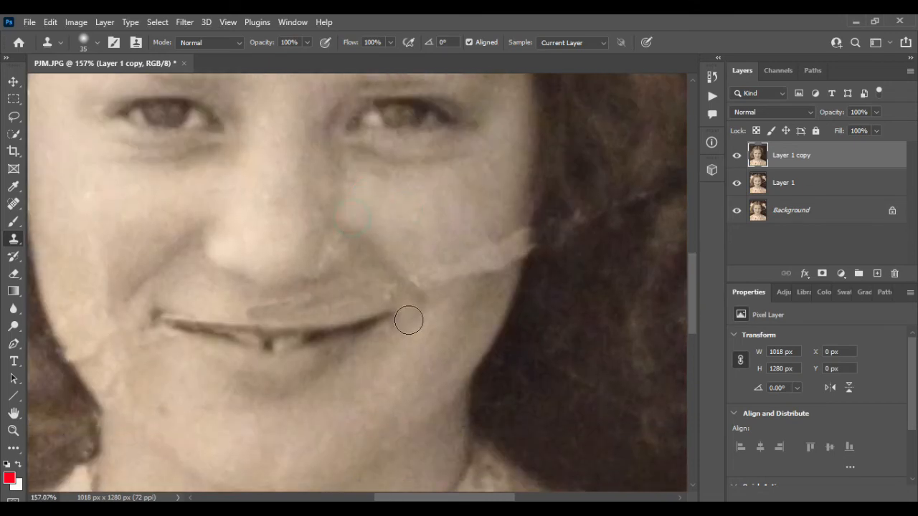
pyautogui.click(407, 368)
pyautogui.moveTo(382, 289)
pyautogui.mouseDown()
pyautogui.moveTo(266, 306)
pyautogui.moveTo(207, 299)
pyautogui.mouseUp()
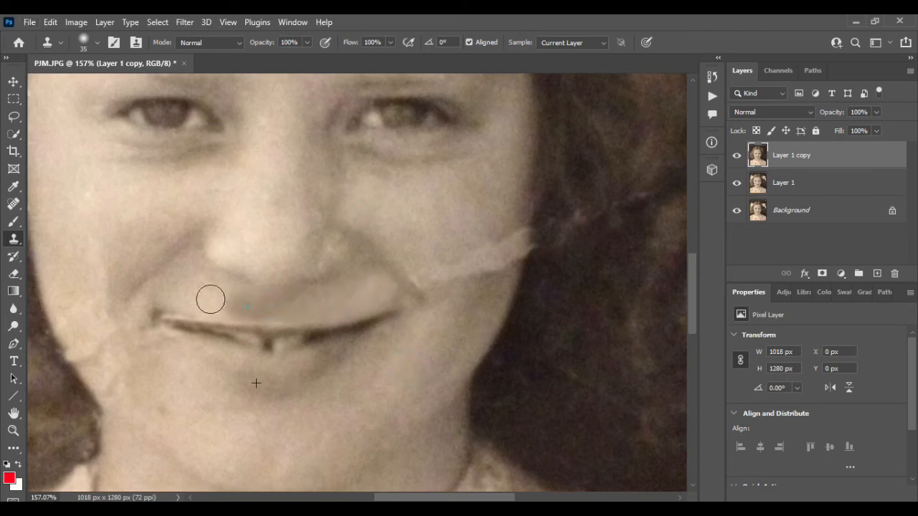
# - Clone clean cheek skin over the pale crease marks on the photo's left cheek
pyautogui.keyDown('alt'); pyautogui.click(94, 251); pyautogui.keyUp('alt')
pyautogui.moveTo(103, 297)
pyautogui.mouseDown()
pyautogui.moveTo(109, 357)
pyautogui.moveTo(93, 328)
pyautogui.mouseUp()
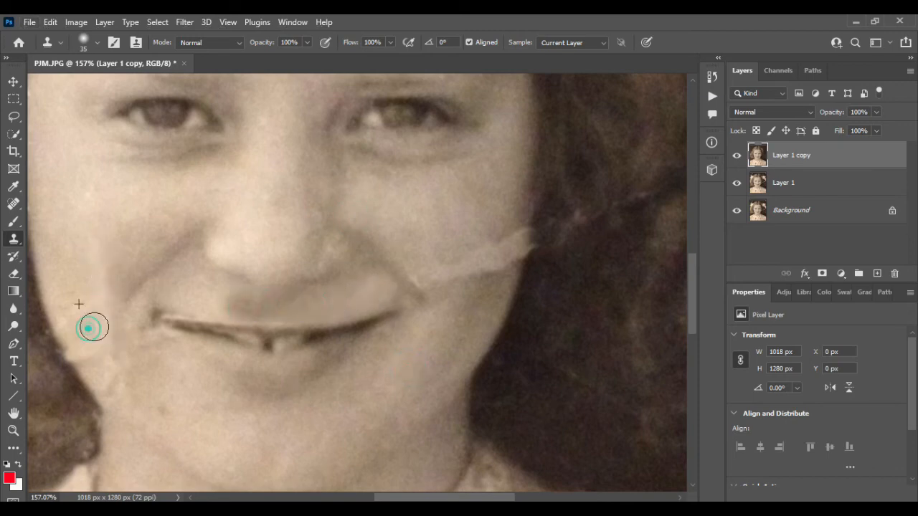
pyautogui.keyDown('alt'); pyautogui.click(91, 205); pyautogui.keyUp('alt')
pyautogui.click(88, 279)
pyautogui.click(91, 295)
pyautogui.hscroll(-5, 125, 266)
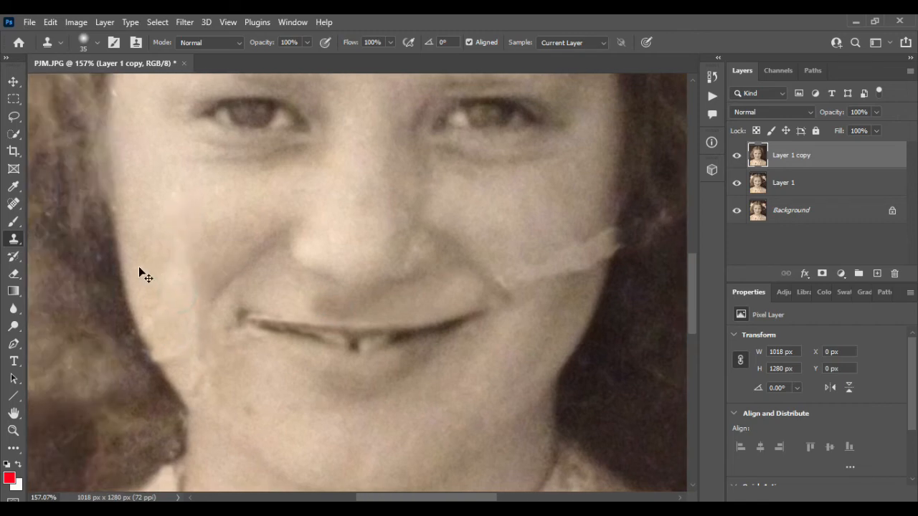
pyautogui.keyDown('alt'); pyautogui.click(185, 183); pyautogui.keyUp('alt')
pyautogui.moveTo(187, 273)
pyautogui.mouseDown()
pyautogui.moveTo(211, 264)
pyautogui.moveTo(211, 278)
pyautogui.moveTo(192, 241)
pyautogui.moveTo(209, 227)
pyautogui.moveTo(212, 272)
pyautogui.moveTo(224, 250)
pyautogui.moveTo(219, 297)
pyautogui.mouseUp()
pyautogui.keyDown('alt'); pyautogui.click(189, 201); pyautogui.keyUp('alt')
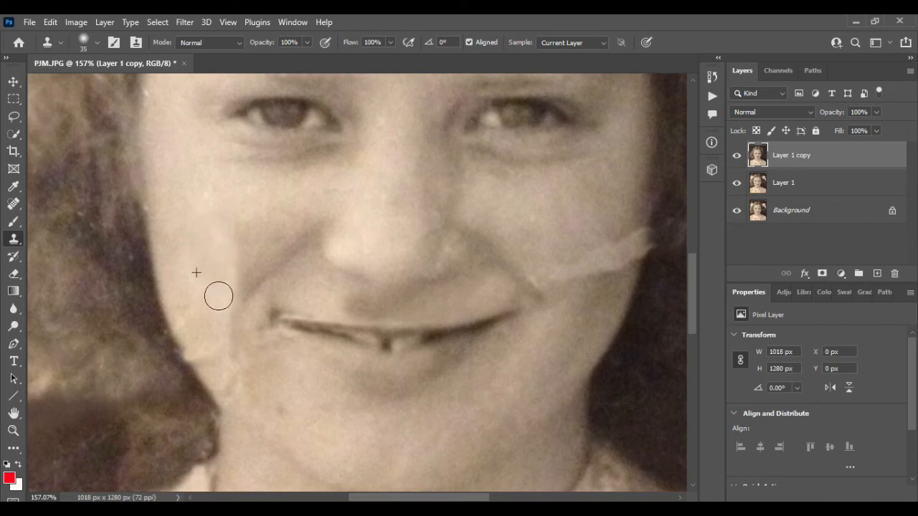
# - Blend the hard vertical edge on the photo's left cheek beside the smile line with cloned skin
pyautogui.keyDown('alt'); pyautogui.click(186, 181); pyautogui.keyUp('alt')
pyautogui.moveTo(206, 213)
pyautogui.mouseDown()
pyautogui.moveTo(218, 264)
pyautogui.moveTo(230, 244)
pyautogui.moveTo(225, 277)
pyautogui.mouseUp()
pyautogui.keyDown('alt'); pyautogui.click(274, 210); pyautogui.keyUp('alt')
pyautogui.moveTo(258, 217)
pyautogui.mouseDown()
pyautogui.moveTo(228, 246)
pyautogui.moveTo(230, 272)
pyautogui.moveTo(248, 258)
pyautogui.mouseUp()
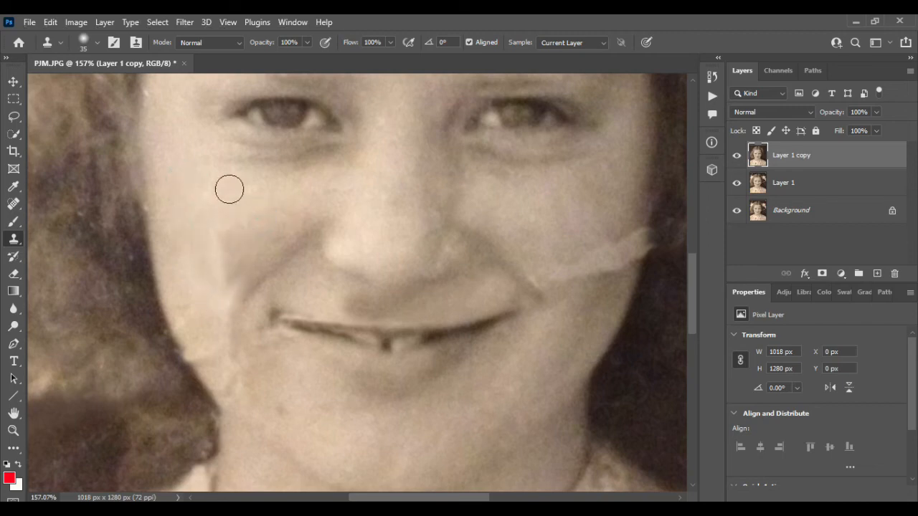
pyautogui.keyDown('alt'); pyautogui.click(230, 190); pyautogui.keyUp('alt')
pyautogui.moveTo(237, 213)
pyautogui.mouseDown()
pyautogui.moveTo(207, 259)
pyautogui.moveTo(232, 256)
pyautogui.moveTo(200, 259)
pyautogui.moveTo(244, 268)
pyautogui.moveTo(213, 291)
pyautogui.mouseUp()
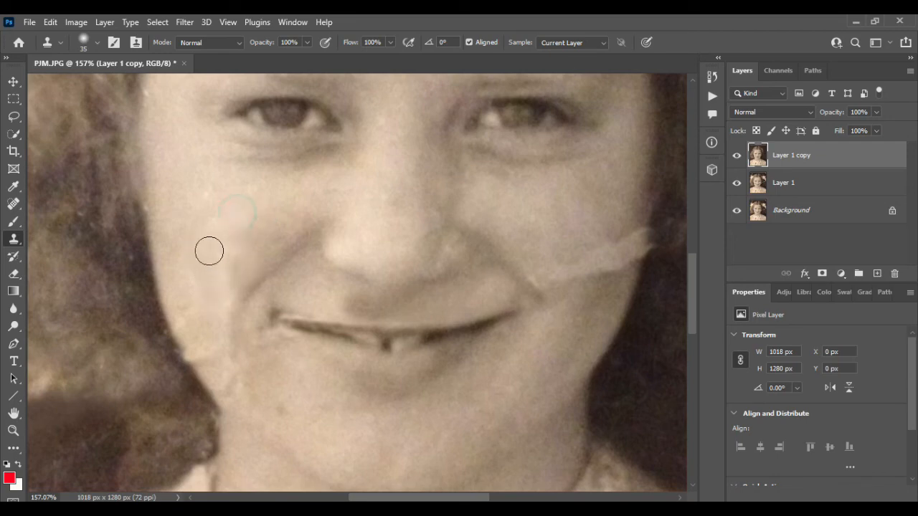
# - Clone skin down the lower cheek and jawline on the photo's left side to cover the crease there
pyautogui.keyDown('alt'); pyautogui.click(237, 185); pyautogui.keyUp('alt')
pyautogui.moveTo(220, 247); pyautogui.dragTo(225, 347)
pyautogui.moveTo(206, 296); pyautogui.dragTo(217, 361)
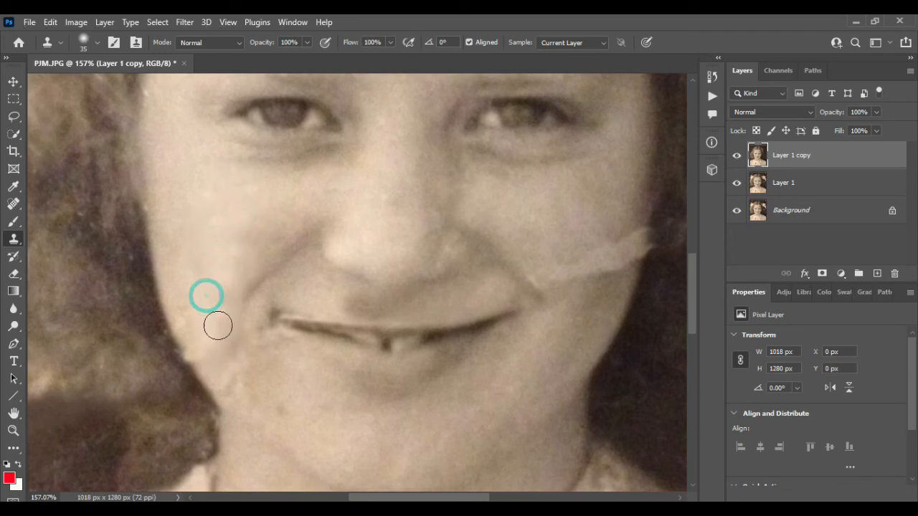
pyautogui.moveTo(217, 322); pyautogui.dragTo(230, 359)
pyautogui.keyDown('alt'); pyautogui.click(211, 218); pyautogui.keyUp('alt')
pyautogui.moveTo(191, 296)
pyautogui.mouseDown()
pyautogui.moveTo(201, 369)
pyautogui.moveTo(227, 391)
pyautogui.mouseUp()
pyautogui.moveTo(223, 324); pyautogui.dragTo(240, 386)
pyautogui.moveTo(236, 337)
pyautogui.mouseDown()
pyautogui.moveTo(218, 392)
pyautogui.moveTo(198, 387)
pyautogui.mouseUp()
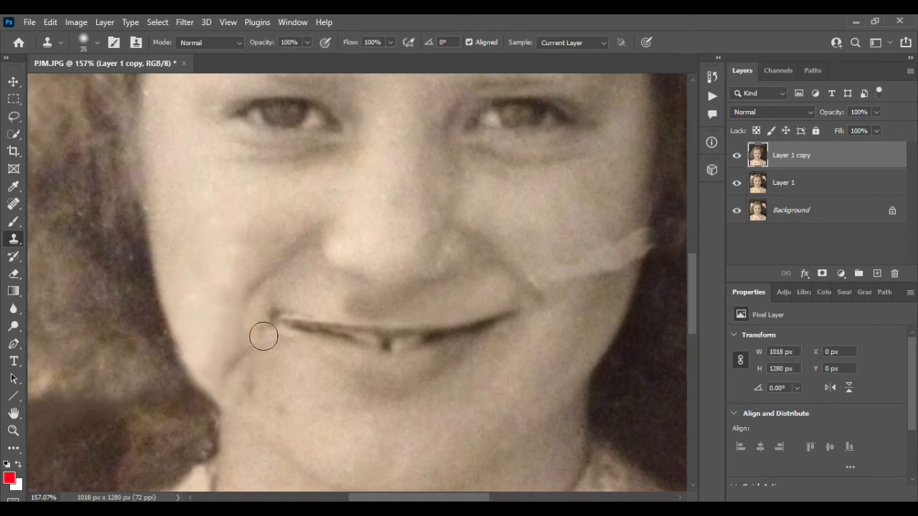
# - Clone skin over the dark blotches and specks between the photo's left mouth corner and the chin
pyautogui.moveTo(243, 324); pyautogui.dragTo(238, 399)
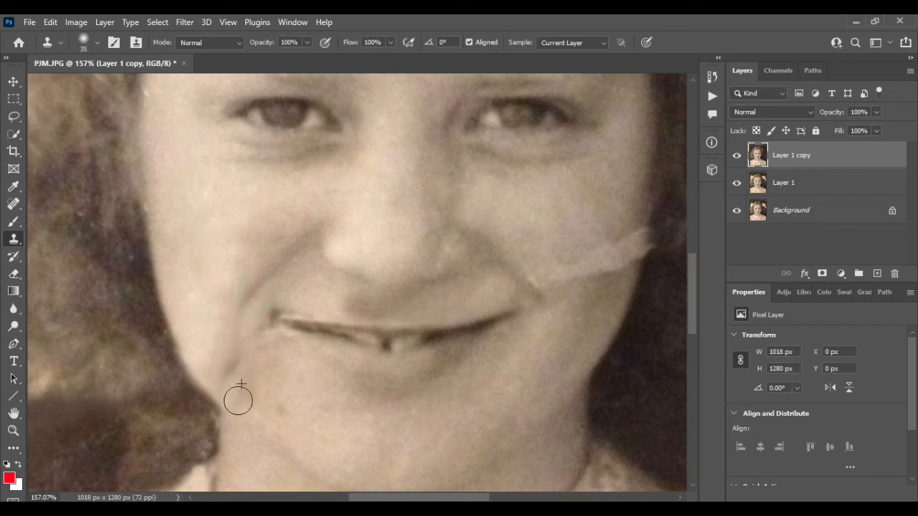
pyautogui.click(239, 374)
pyautogui.moveTo(292, 422)
pyautogui.mouseDown()
pyautogui.moveTo(265, 403)
pyautogui.moveTo(241, 363)
pyautogui.moveTo(233, 412)
pyautogui.mouseUp()
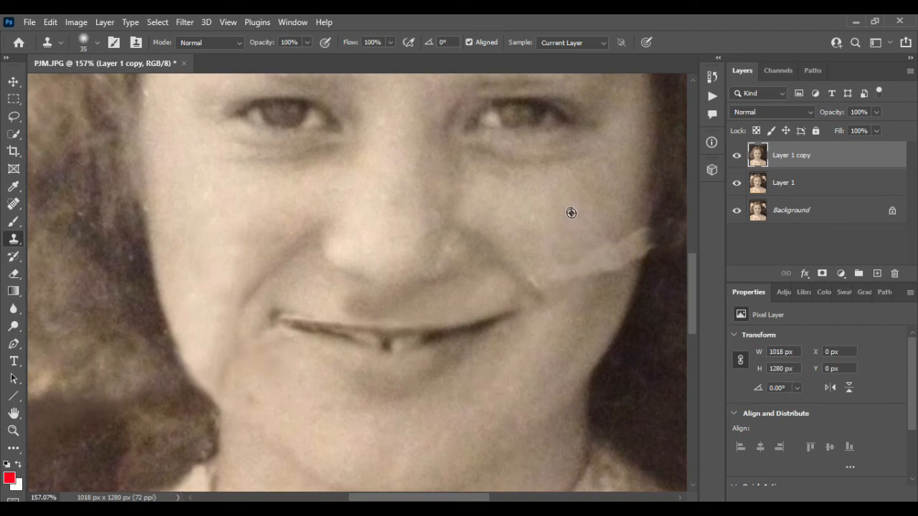
# - Clone clean skin from under the eye over the pale crease beside the smile line on the photo's right cheek
pyautogui.keyDown('alt'); pyautogui.click(582, 248); pyautogui.keyUp('alt')
pyautogui.keyDown('alt'); pyautogui.click(527, 213); pyautogui.keyUp('alt')
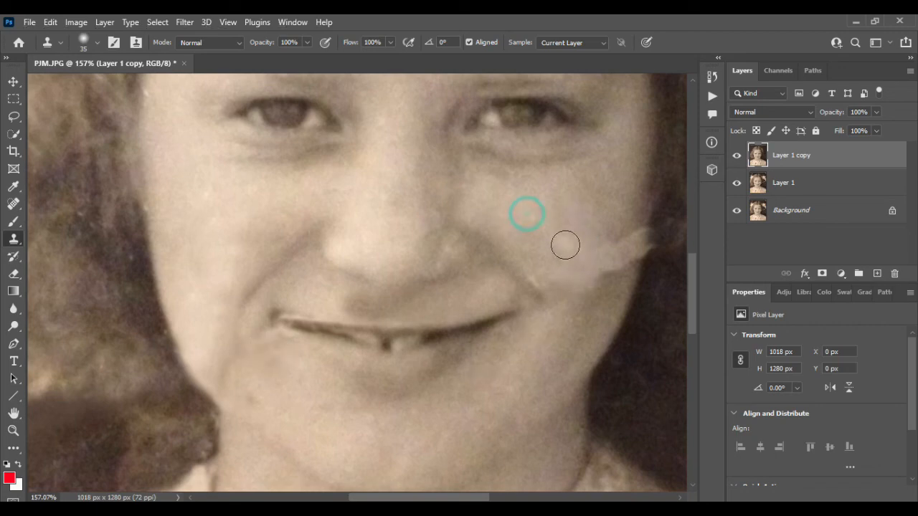
pyautogui.moveTo(564, 250); pyautogui.dragTo(565, 269)
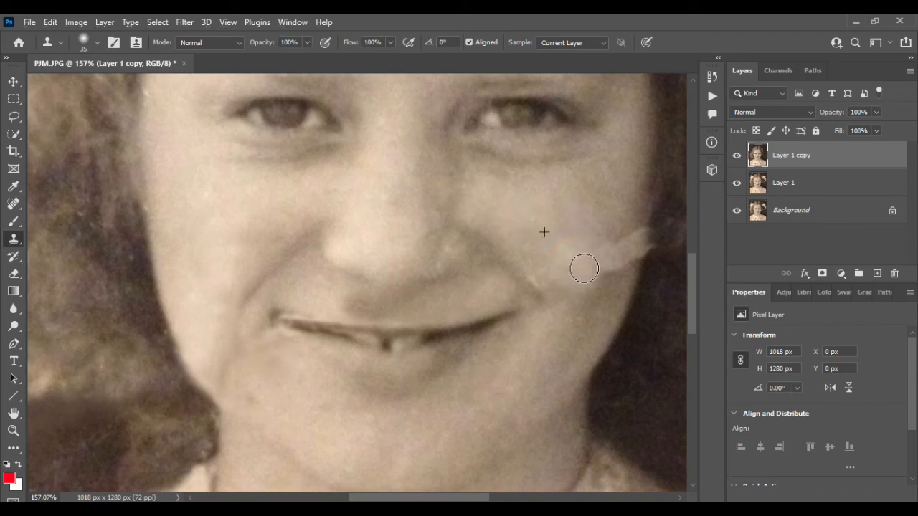
pyautogui.keyDown('alt'); pyautogui.click(524, 191); pyautogui.keyUp('alt')
pyautogui.moveTo(574, 228)
pyautogui.mouseDown()
pyautogui.moveTo(577, 269)
pyautogui.moveTo(606, 226)
pyautogui.mouseUp()
# - Blend the patched area of the photo's right cheek with skin cloned from the lower cheek and jaw
pyautogui.keyDown('alt'); pyautogui.click(551, 378); pyautogui.keyUp('alt')
pyautogui.moveTo(580, 329)
pyautogui.mouseDown()
pyautogui.moveTo(584, 275)
pyautogui.moveTo(604, 245)
pyautogui.mouseUp()
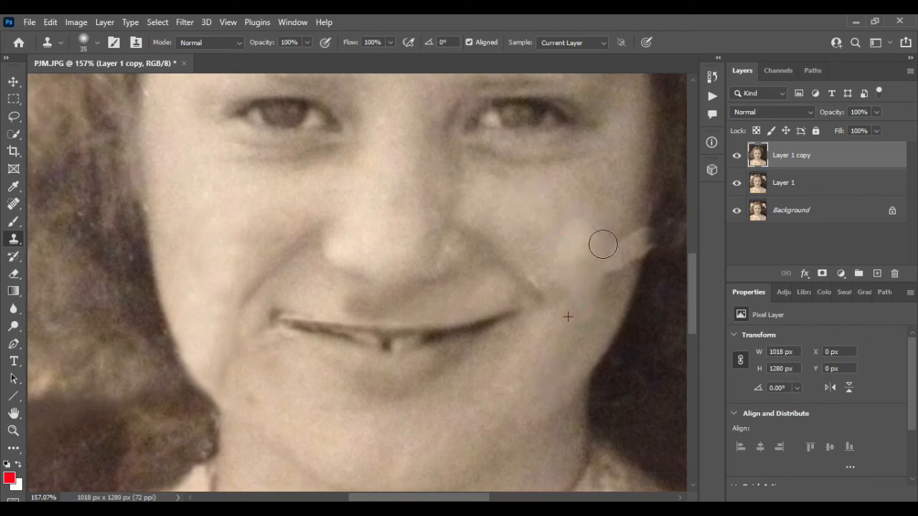
pyautogui.keyDown('alt'); pyautogui.click(577, 322); pyautogui.keyUp('alt')
pyautogui.moveTo(585, 307); pyautogui.dragTo(582, 252)
pyautogui.keyDown('alt'); pyautogui.click(573, 335); pyautogui.keyUp('alt')
pyautogui.click(572, 277)
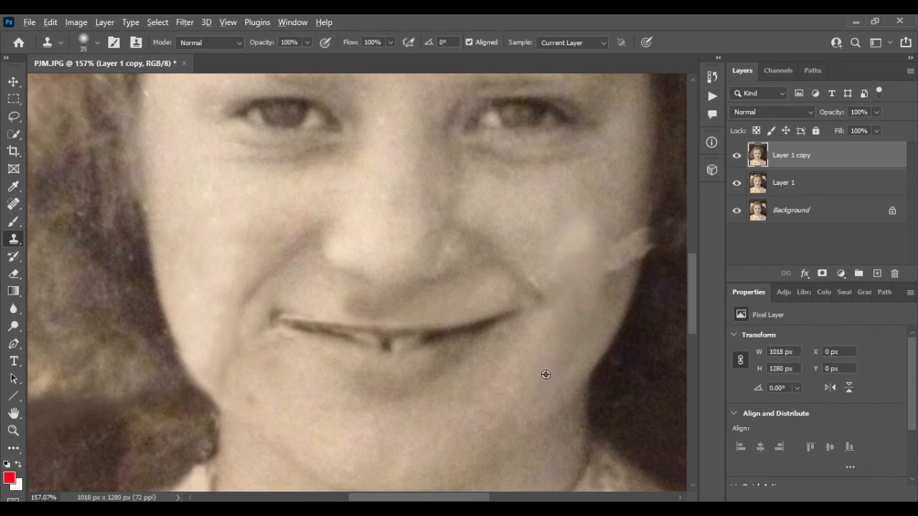
pyautogui.moveTo(559, 333)
pyautogui.mouseDown()
pyautogui.moveTo(594, 220)
pyautogui.moveTo(568, 258)
pyautogui.mouseUp()
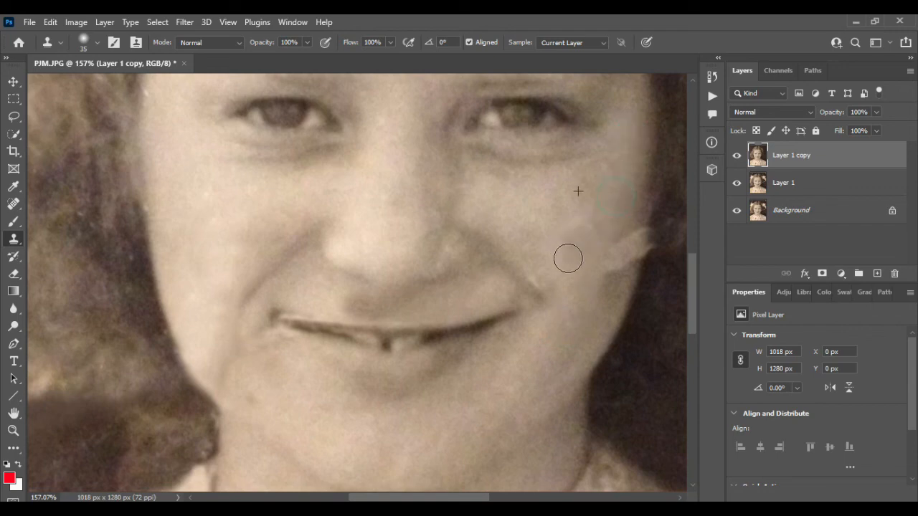
# - Clone skin over the remaining crease at the outer edge of the photo's right cheek, undoing the stray dark smear
pyautogui.keyDown('alt'); pyautogui.click(607, 177); pyautogui.keyUp('alt')
pyautogui.moveTo(613, 227)
pyautogui.mouseDown()
pyautogui.moveTo(586, 272)
pyautogui.moveTo(578, 268)
pyautogui.moveTo(588, 271)
pyautogui.moveTo(581, 264)
pyautogui.mouseUp()
pyautogui.keyDown('alt'); pyautogui.click(622, 163); pyautogui.keyUp('alt')
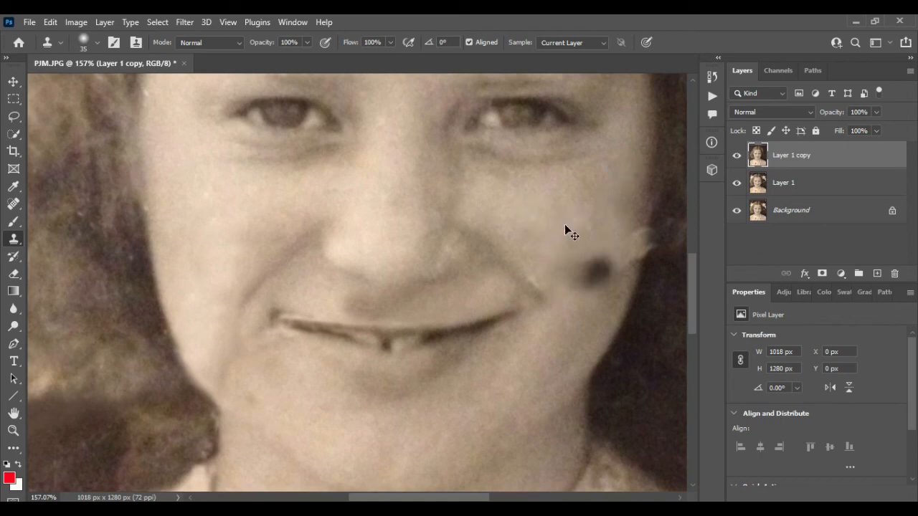
pyautogui.hotkey('ctrl', 'z')
pyautogui.moveTo(599, 258)
pyautogui.mouseDown()
pyautogui.moveTo(584, 269)
pyautogui.moveTo(601, 267)
pyautogui.moveTo(596, 252)
pyautogui.moveTo(576, 269)
pyautogui.mouseUp()
pyautogui.moveTo(585, 329)
pyautogui.mouseDown()
pyautogui.moveTo(612, 248)
pyautogui.moveTo(617, 272)
pyautogui.moveTo(633, 236)
pyautogui.moveTo(613, 238)
pyautogui.mouseUp()
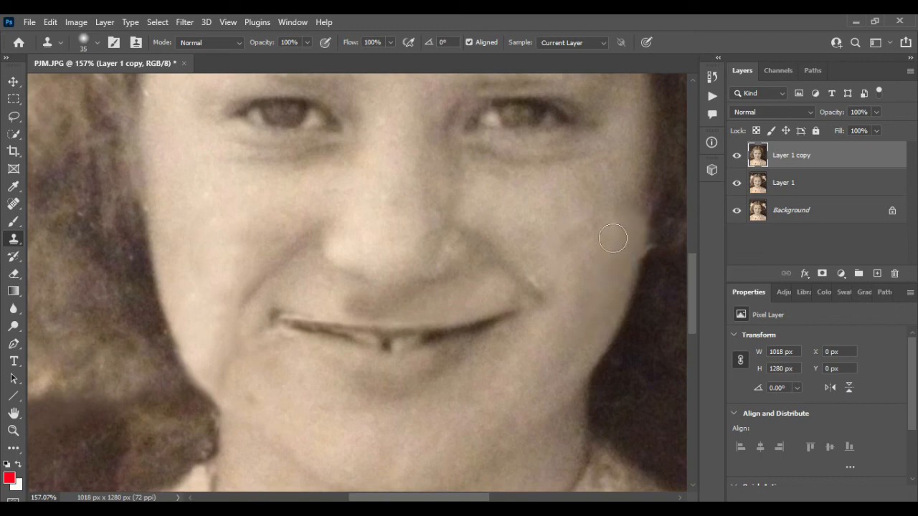
# - Compare the whole portrait before and after retouching by repeatedly hiding and showing Layer 1 copy
pyautogui.scroll(-5, 549, 278)
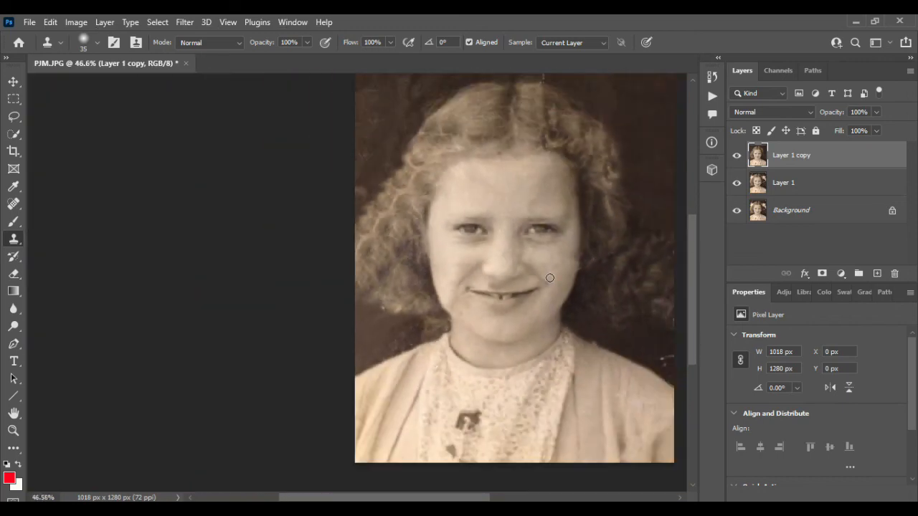
pyautogui.hscroll(3, 550, 278)
pyautogui.scroll(3, 550, 278)
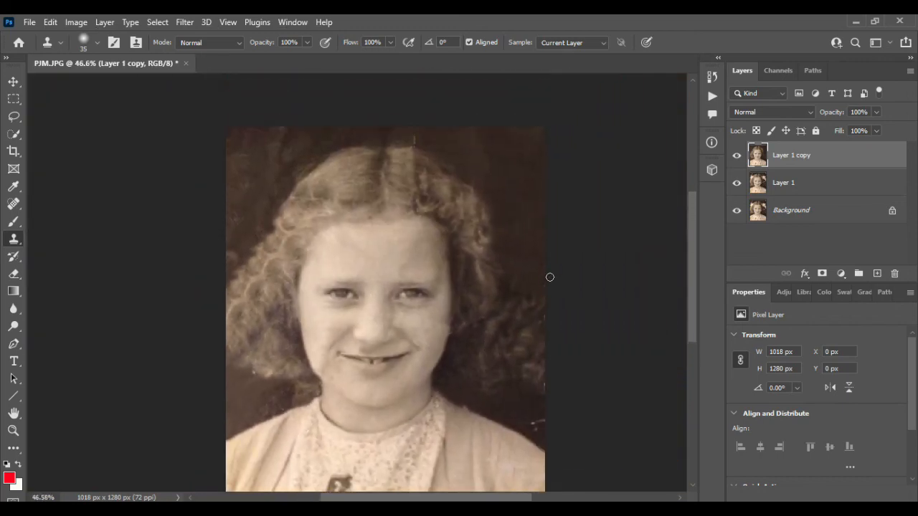
pyautogui.click(737, 155)
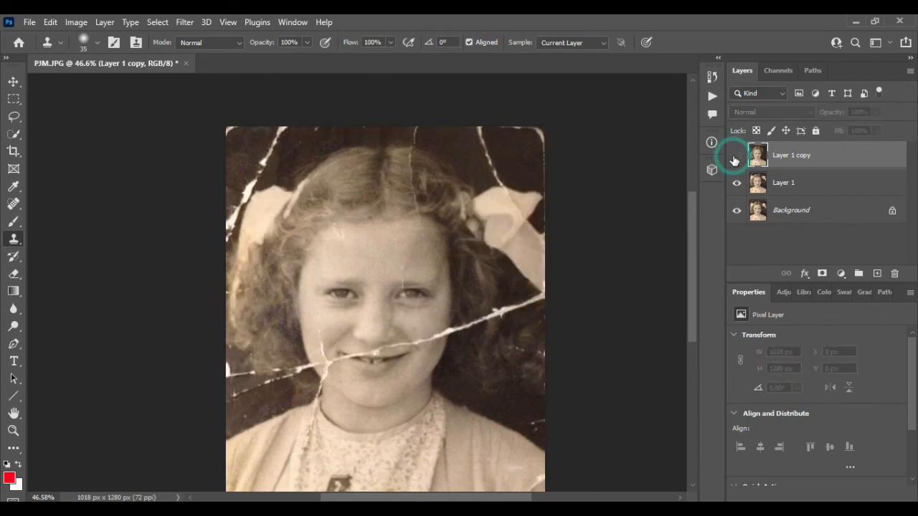
pyautogui.click(737, 155)
pyautogui.scroll(-2, 539, 271)
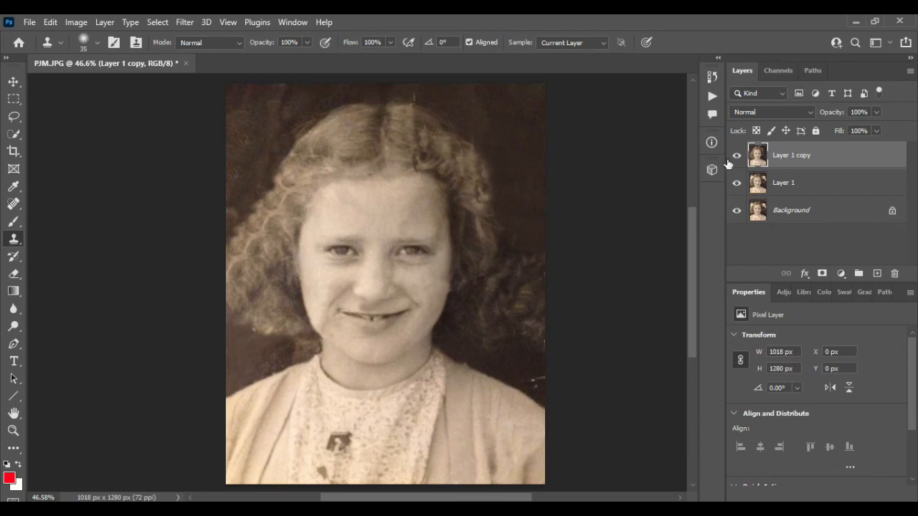
pyautogui.click(737, 155)
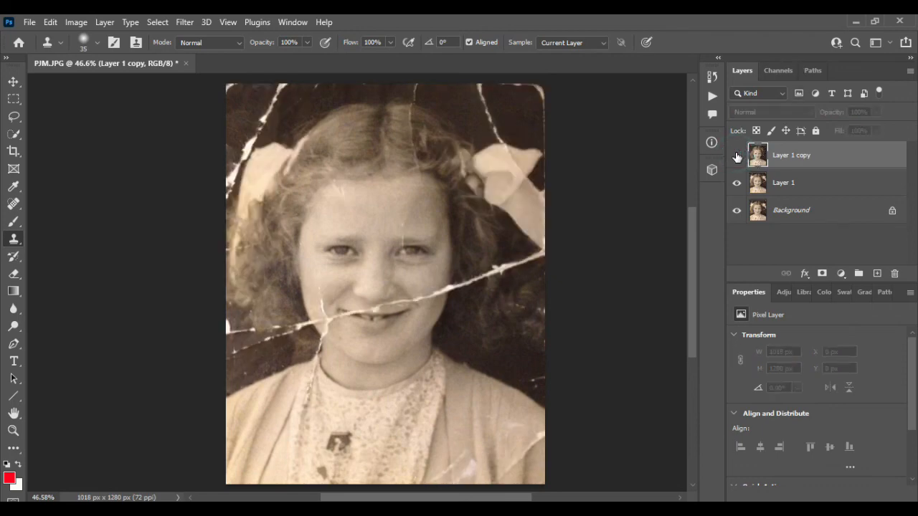
pyautogui.click(737, 155)
pyautogui.click(737, 155)
pyautogui.click(736, 155)
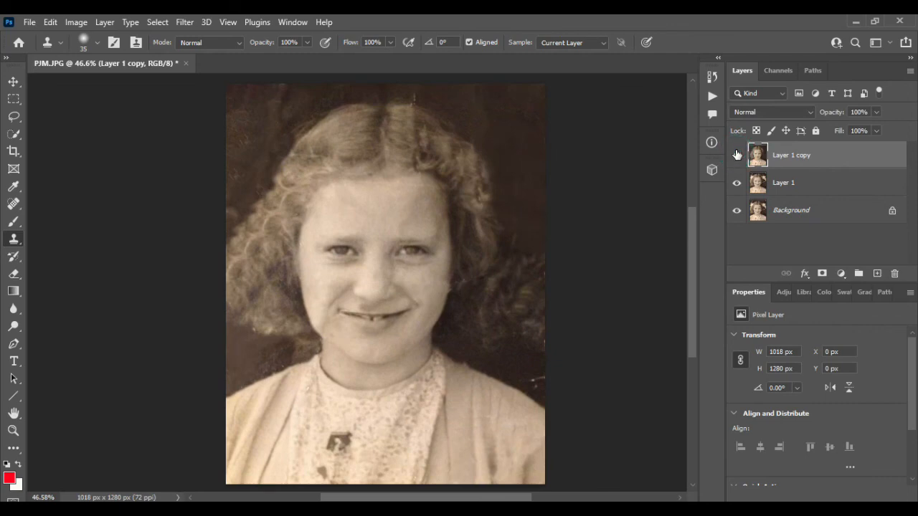